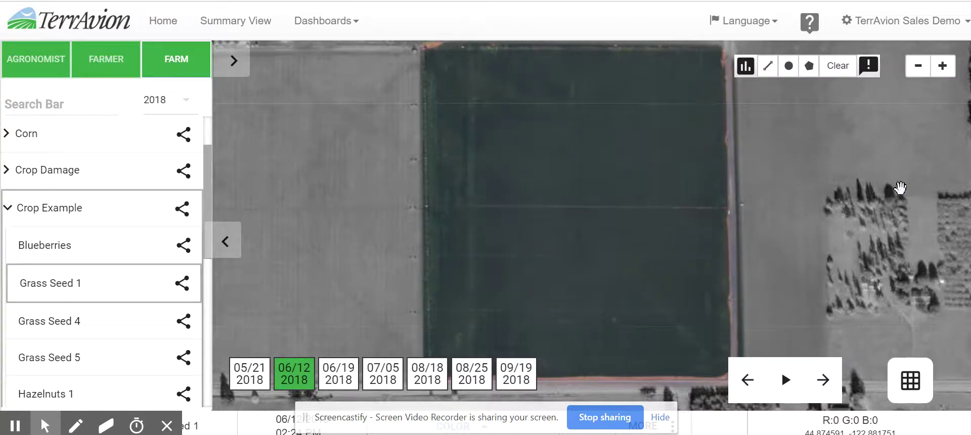
Display the Grass Seed 1 field's 06/12/2018 imagery with the Standard Vigor layer
drag(671, 205, 638, 207)
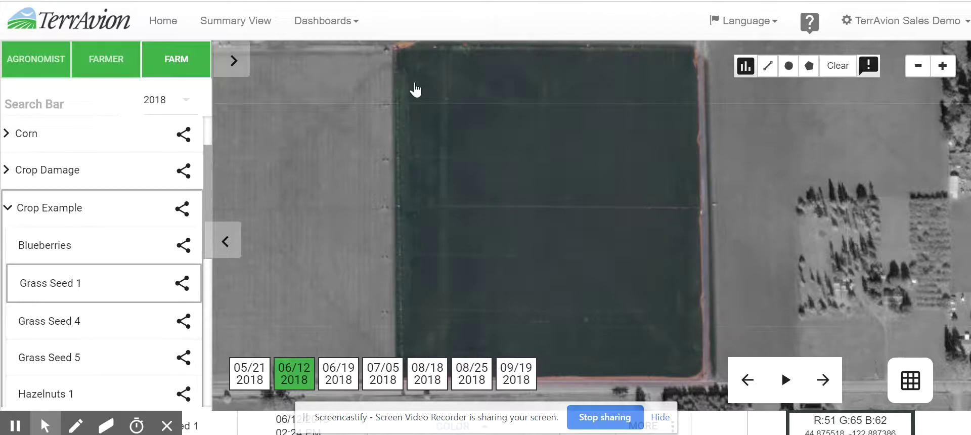
click(661, 419)
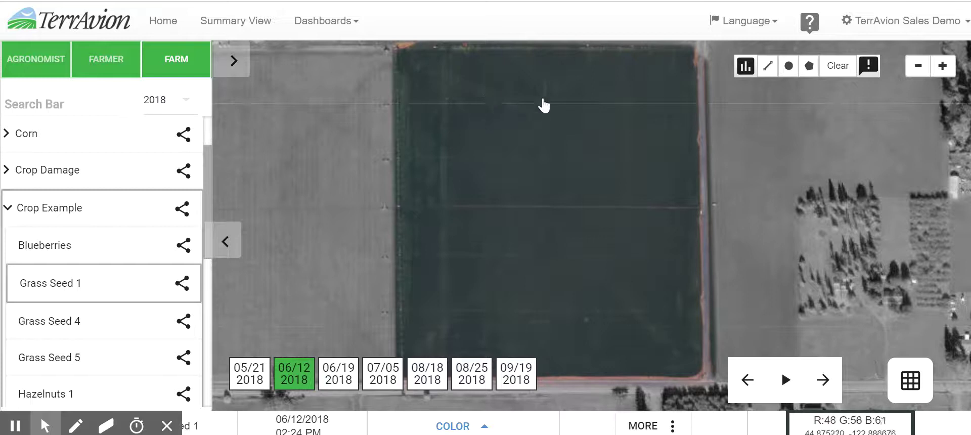
click(469, 426)
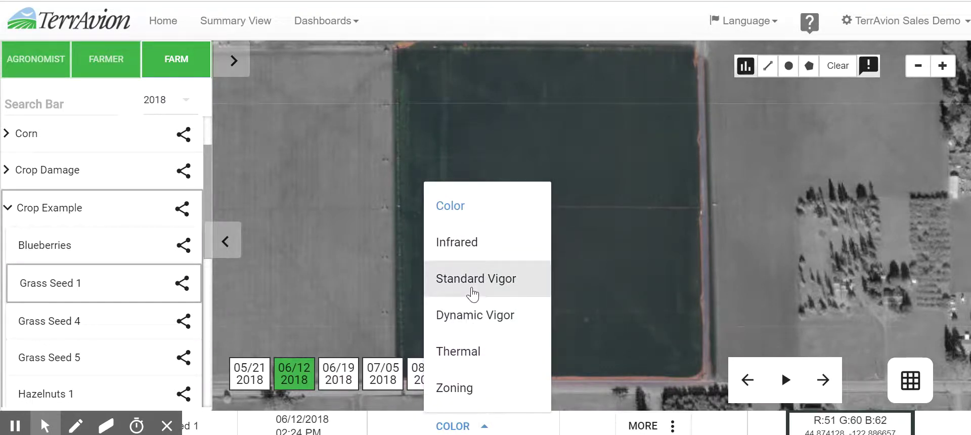
click(472, 293)
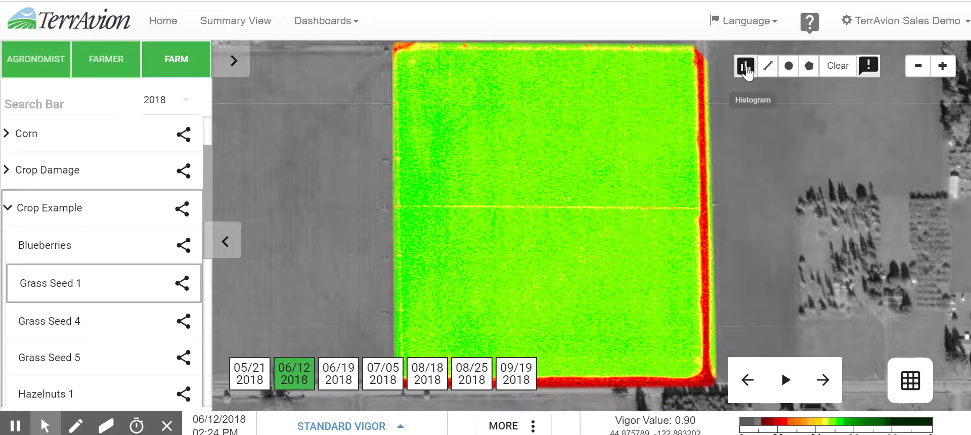
Open the field's vigor histogram and change the map layer to Dynamic Vigor
click(745, 67)
drag(407, 198, 346, 172)
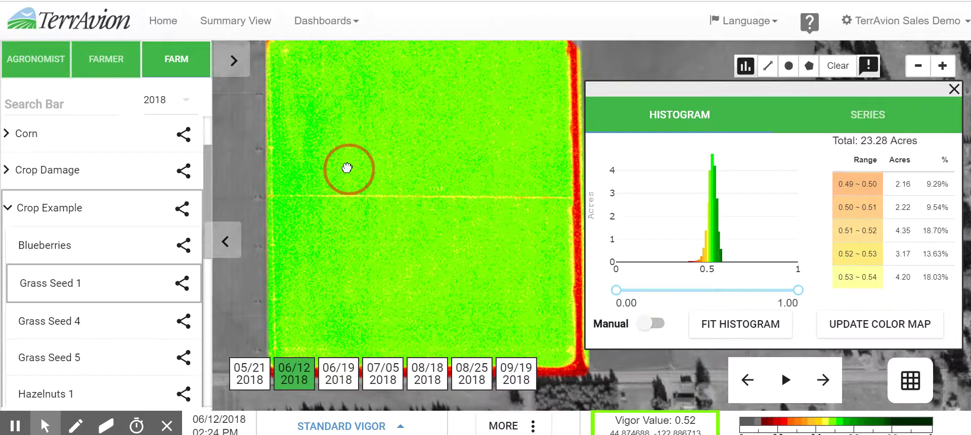
click(389, 422)
click(364, 376)
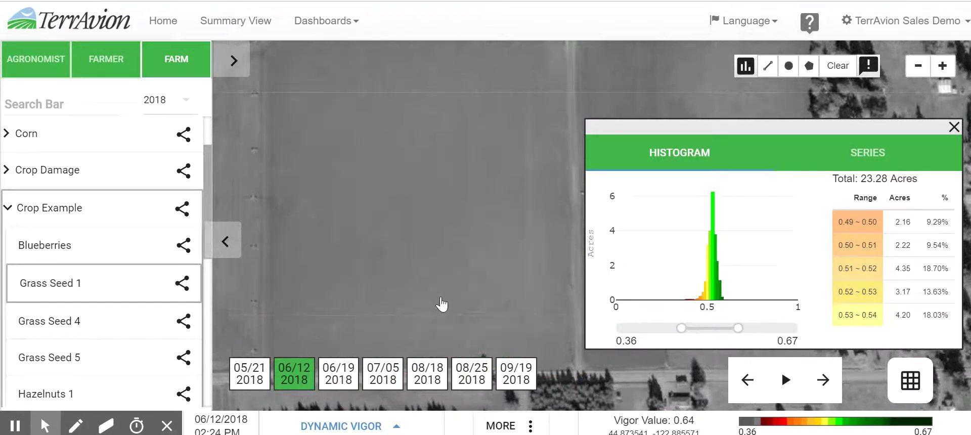
mouse_move(434, 109)
mouse_down()
mouse_move(440, 89)
mouse_move(434, 98)
mouse_up()
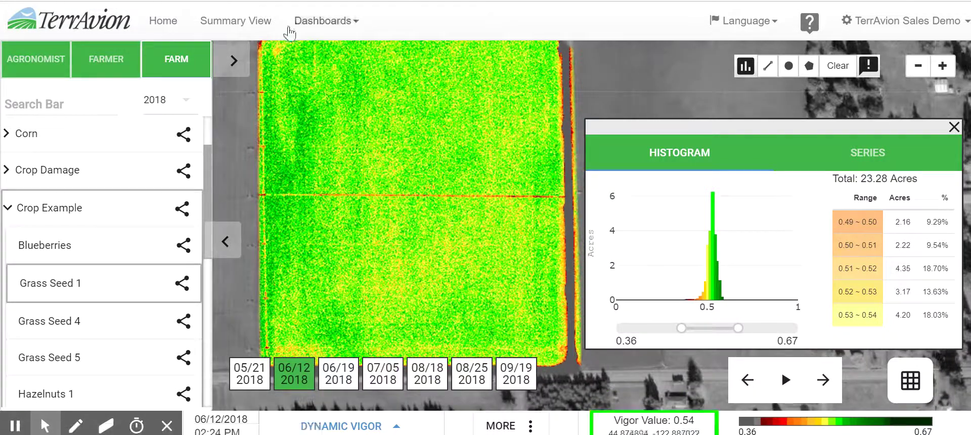
Collapse the farm list and examine the Dynamic Vigor variation across the field alongside its histogram
click(223, 241)
drag(268, 159, 456, 181)
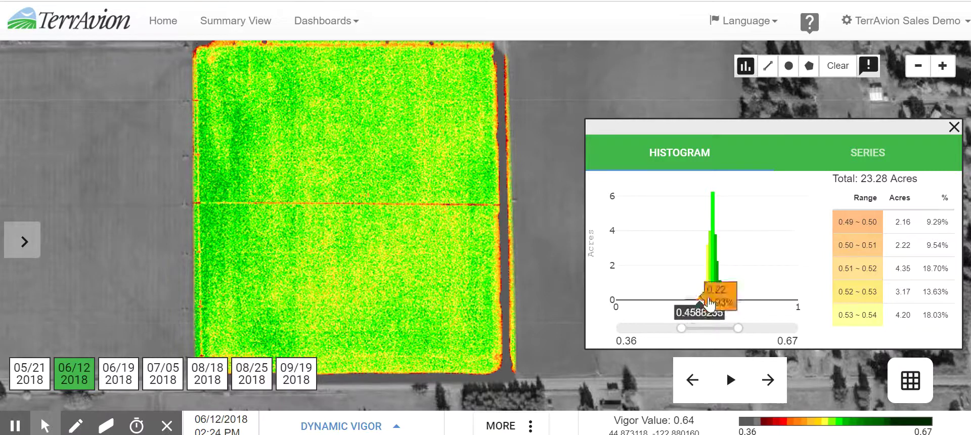
drag(343, 183, 397, 180)
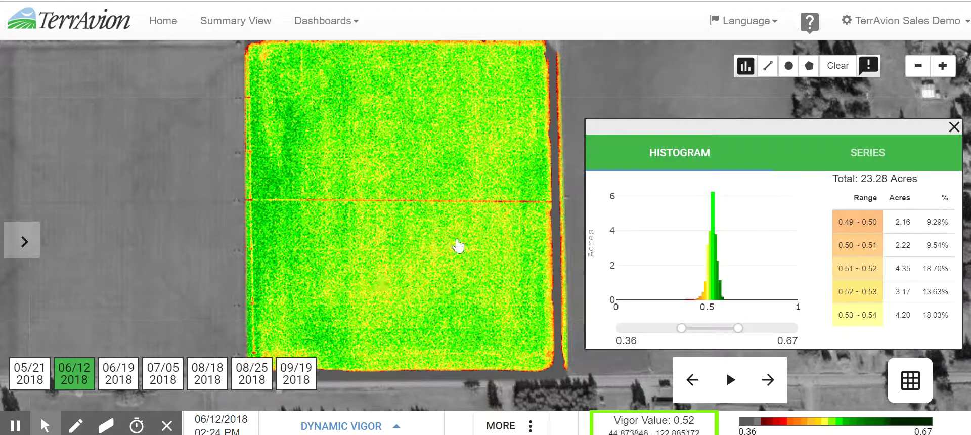
drag(430, 227, 472, 233)
drag(436, 175, 423, 169)
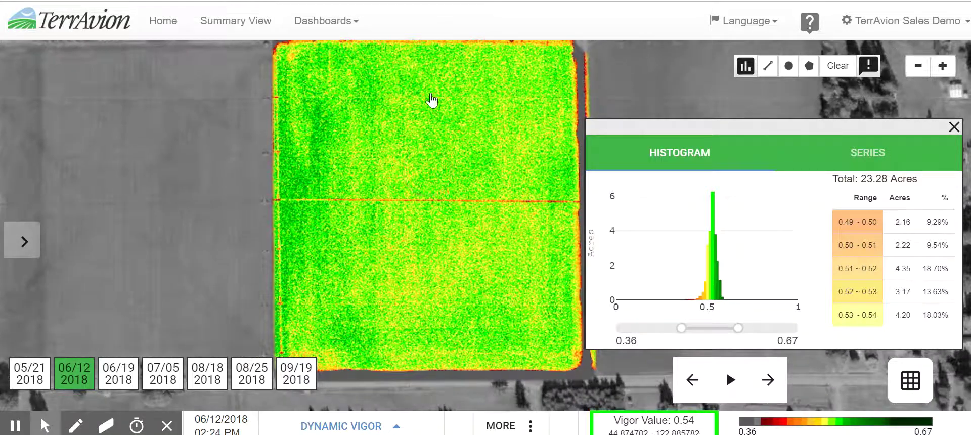
click(430, 99)
drag(430, 99, 429, 107)
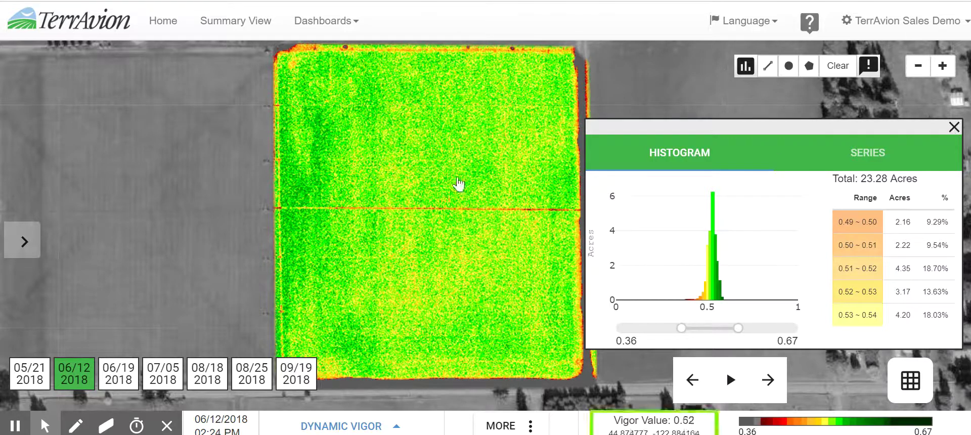
Close the histogram and start zone creation for the Grass Seed 1 field
click(953, 129)
drag(464, 177, 522, 189)
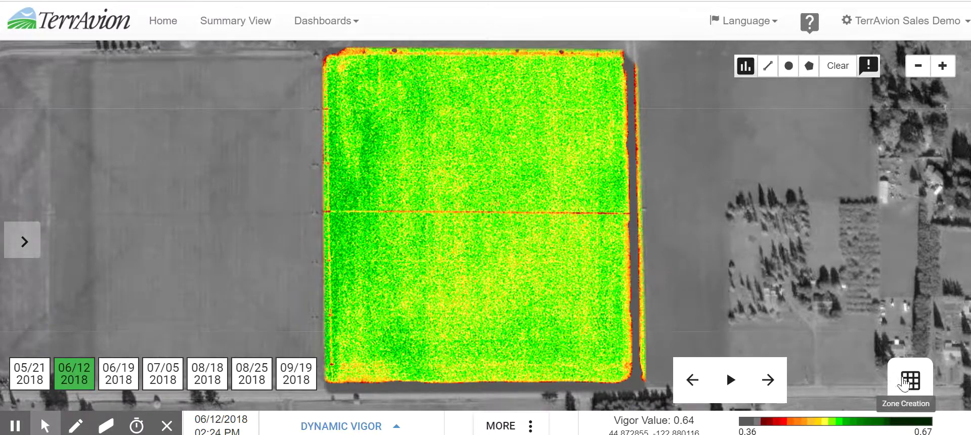
click(909, 385)
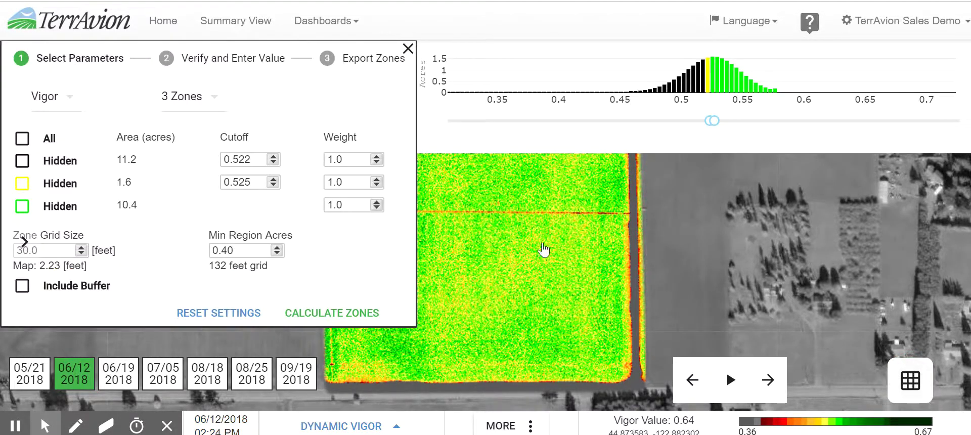
scroll(574, 245, up, 2)
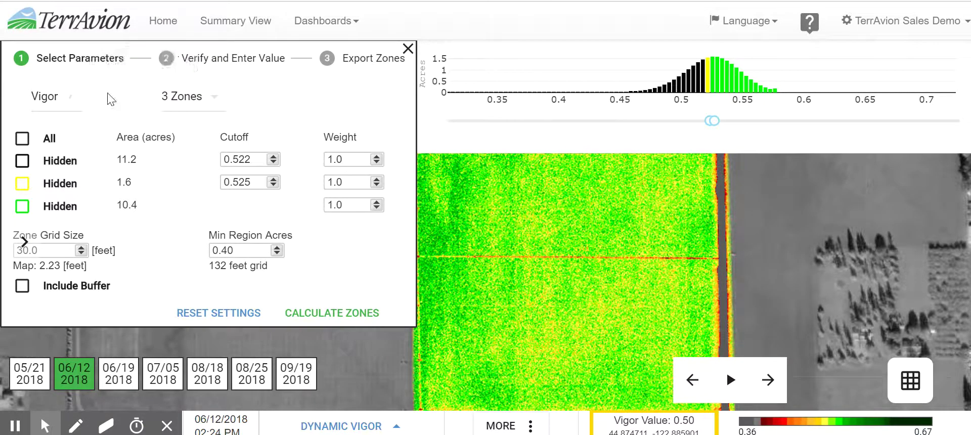
Base the management zones on Vigor and divide the field into 3 zones
click(70, 96)
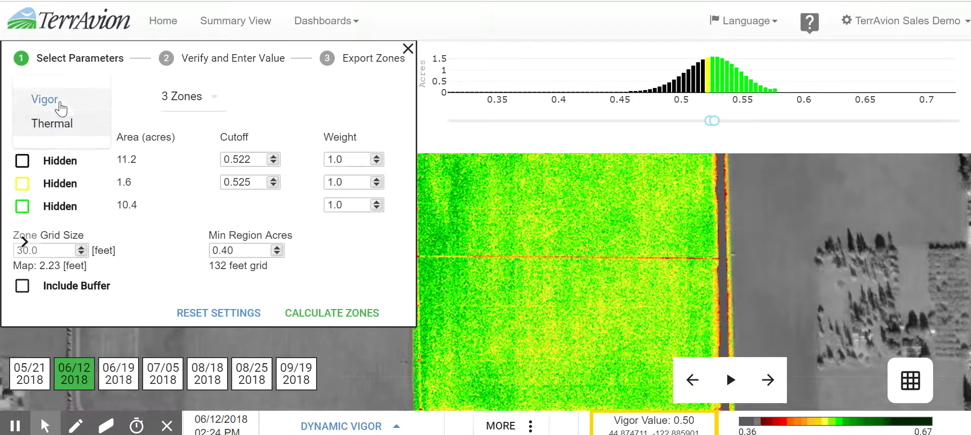
click(55, 102)
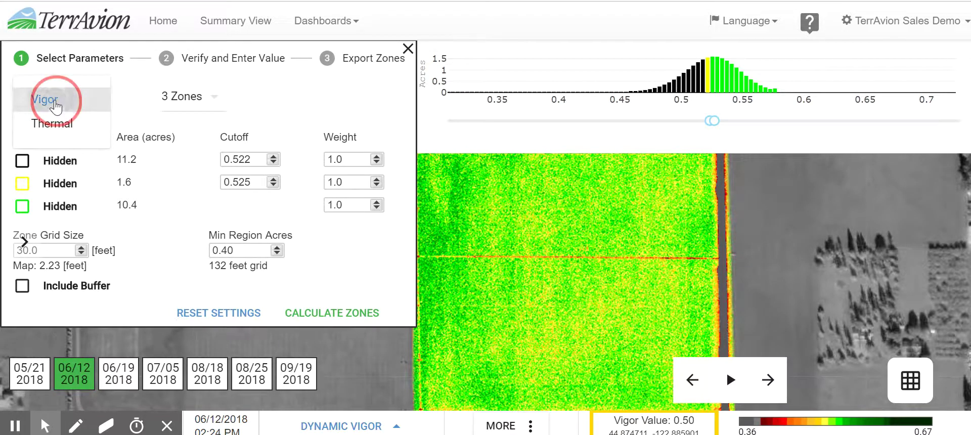
click(210, 104)
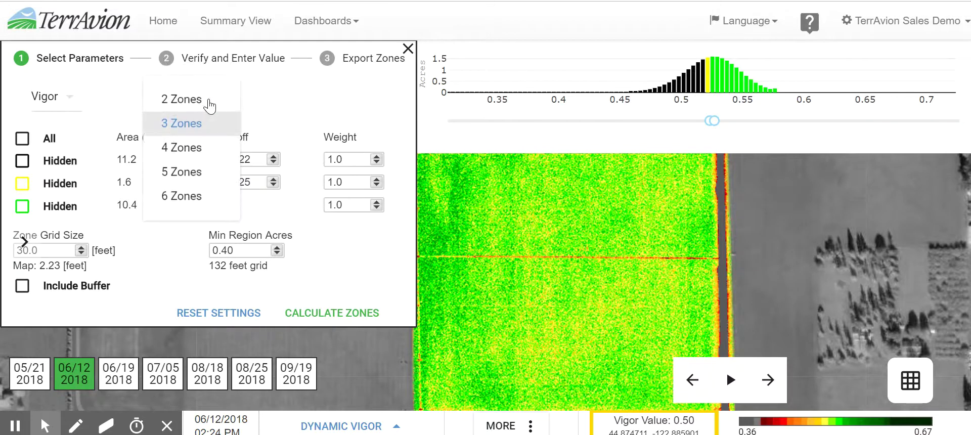
click(189, 125)
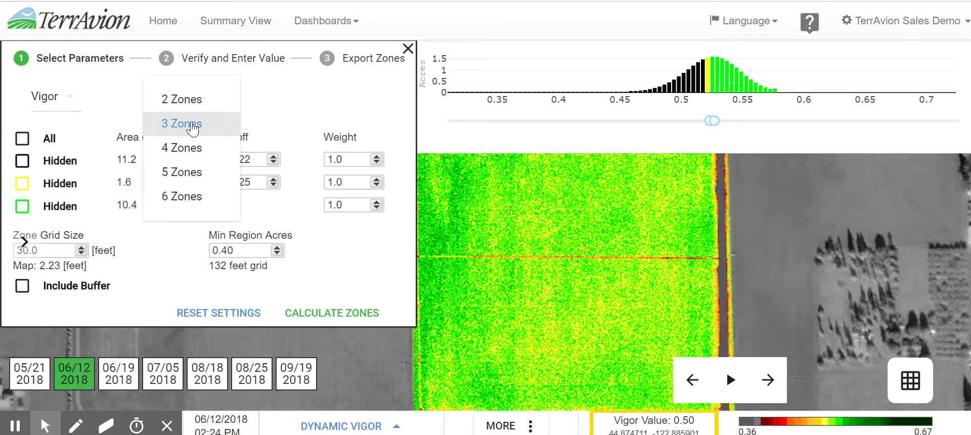
click(191, 124)
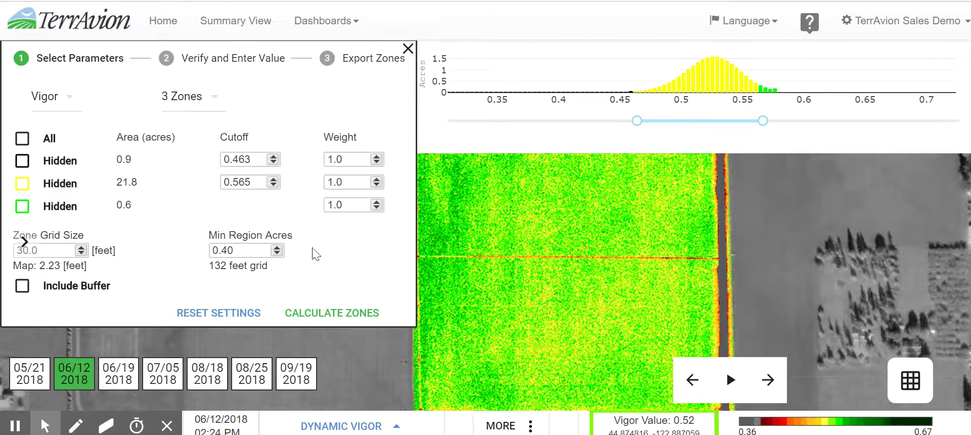
Open the minimum region acres value of the zone parameters for editing
drag(506, 217, 519, 239)
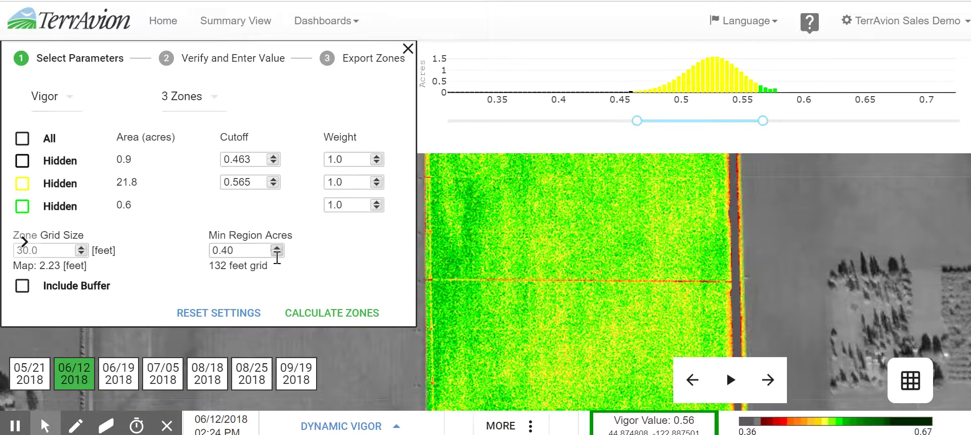
click(251, 249)
click(248, 249)
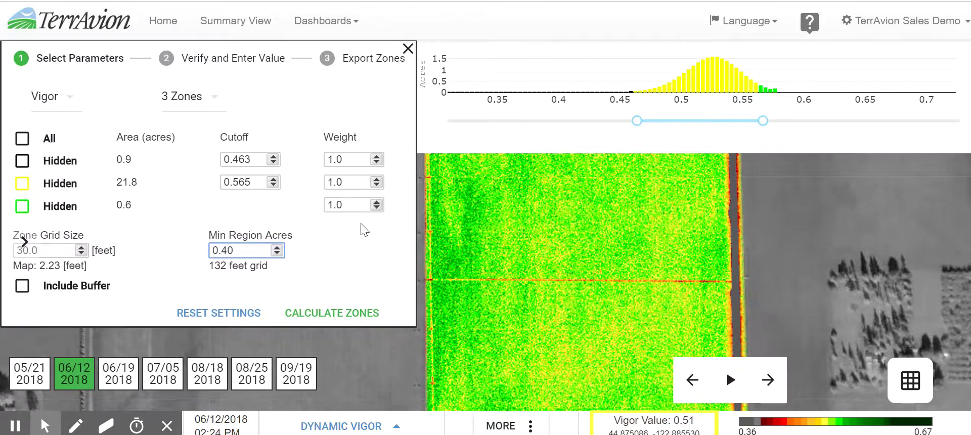
click(234, 250)
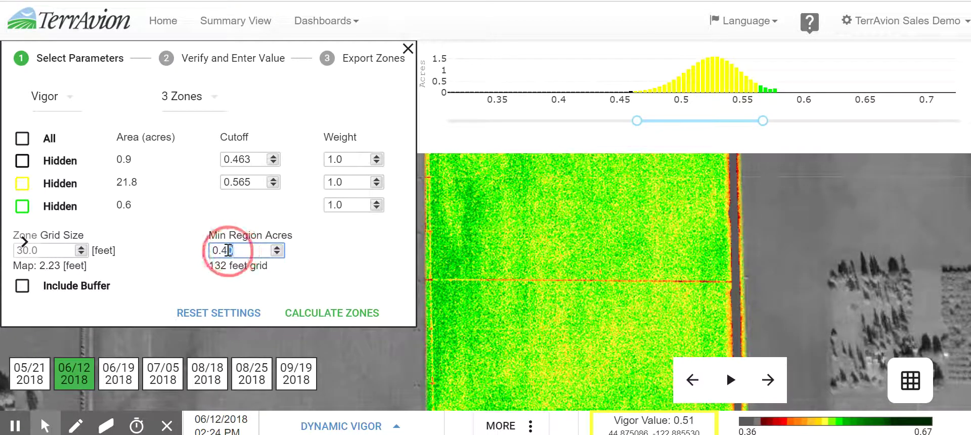
click(227, 252)
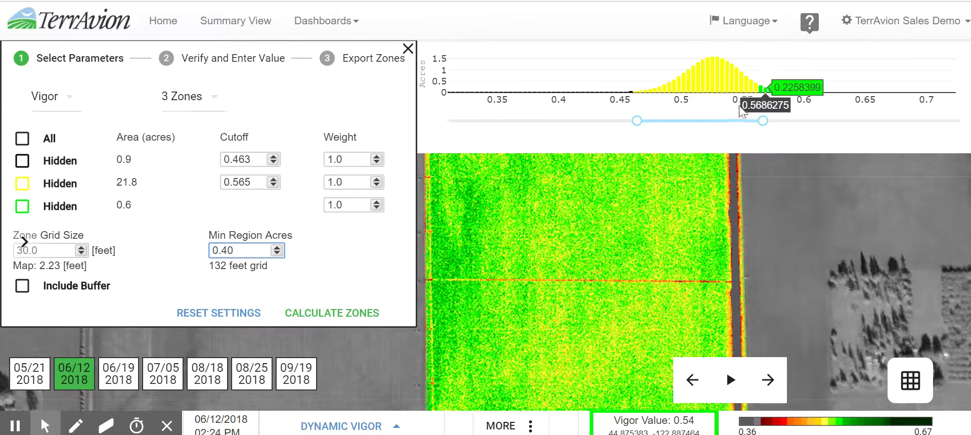
Set the zone cutoffs to 0.518 and 0.529 and show all zones on the map
drag(633, 120, 717, 120)
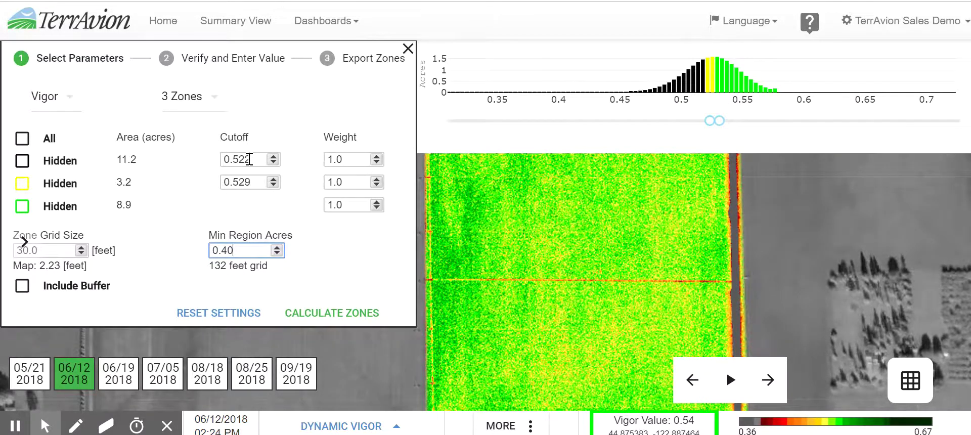
drag(709, 120, 700, 123)
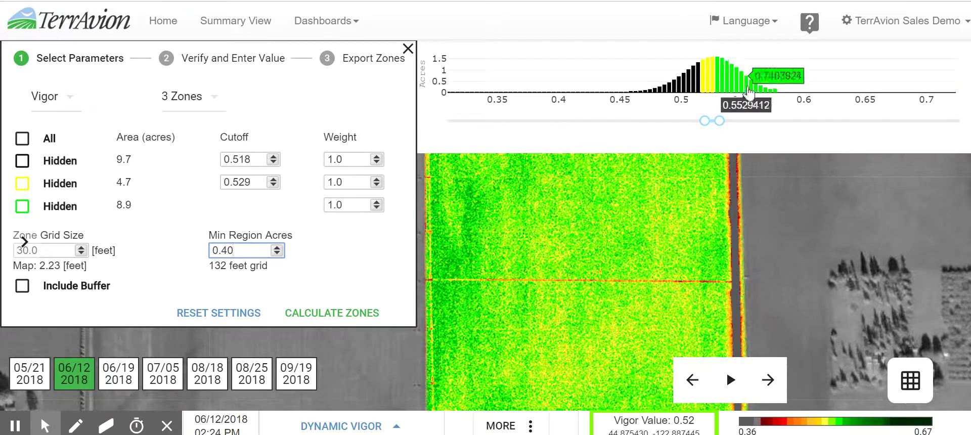
click(22, 140)
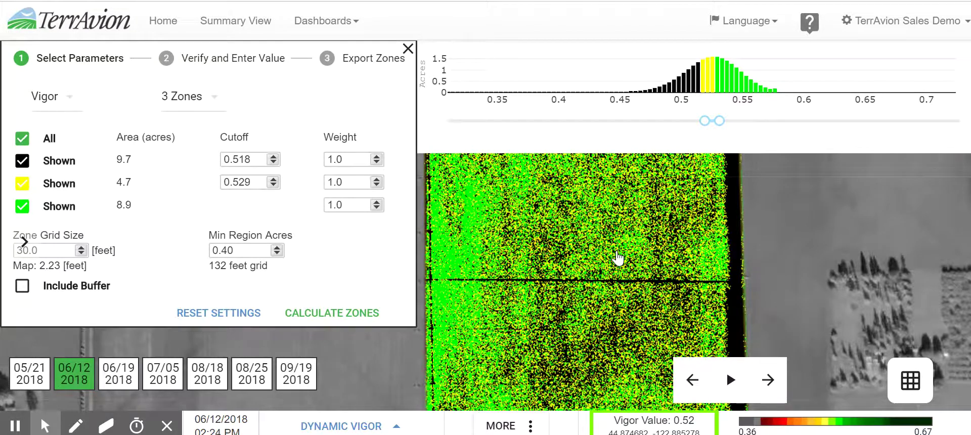
drag(651, 213, 647, 216)
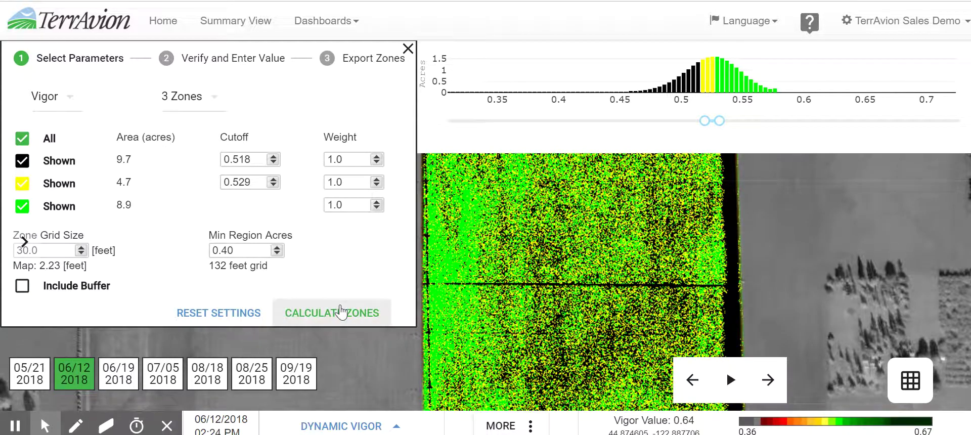
Raise the upper zone cutoff to 0.533 and calculate the zones with all of them shown
click(701, 120)
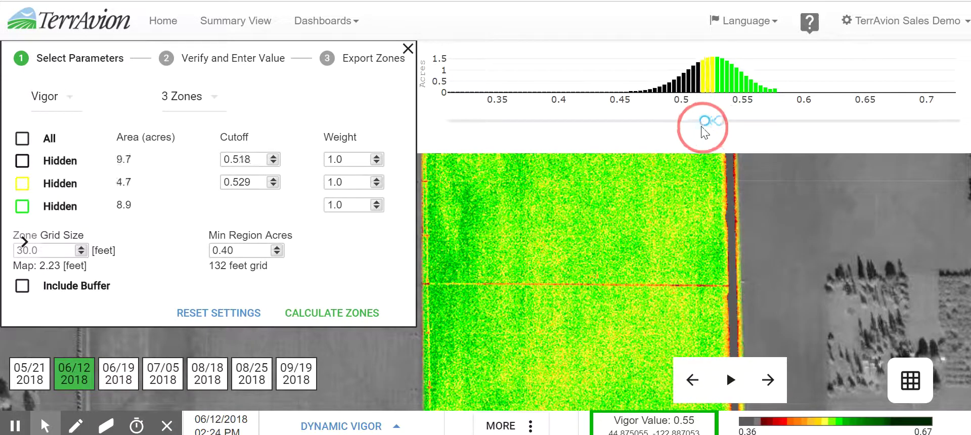
drag(717, 120, 724, 120)
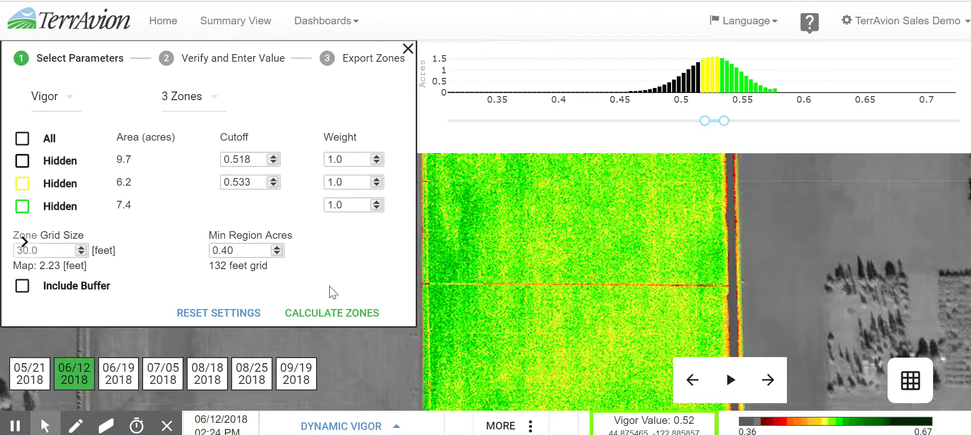
click(22, 138)
click(347, 316)
drag(626, 263, 625, 197)
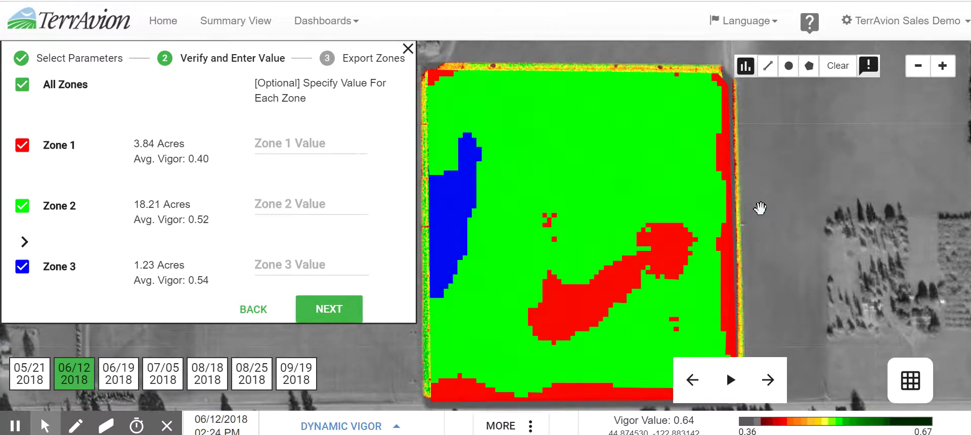
Hide all calculated zones to compare them with the underlying vigor map, and show them again
click(23, 84)
click(22, 84)
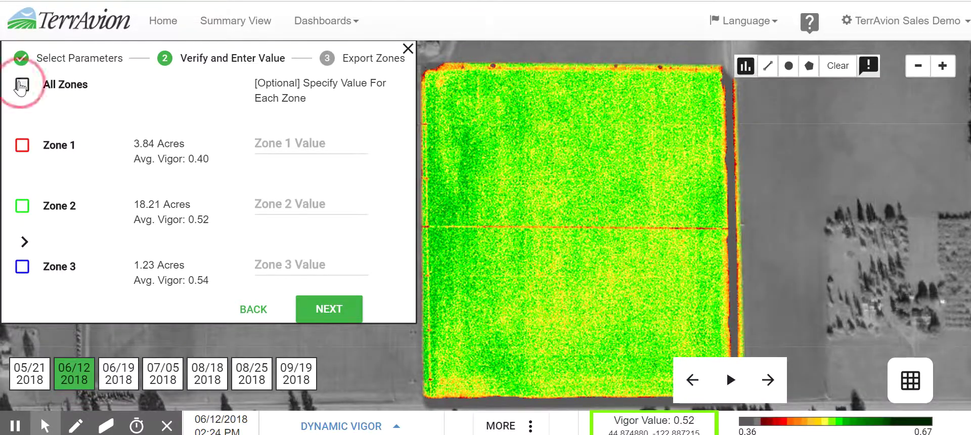
click(22, 84)
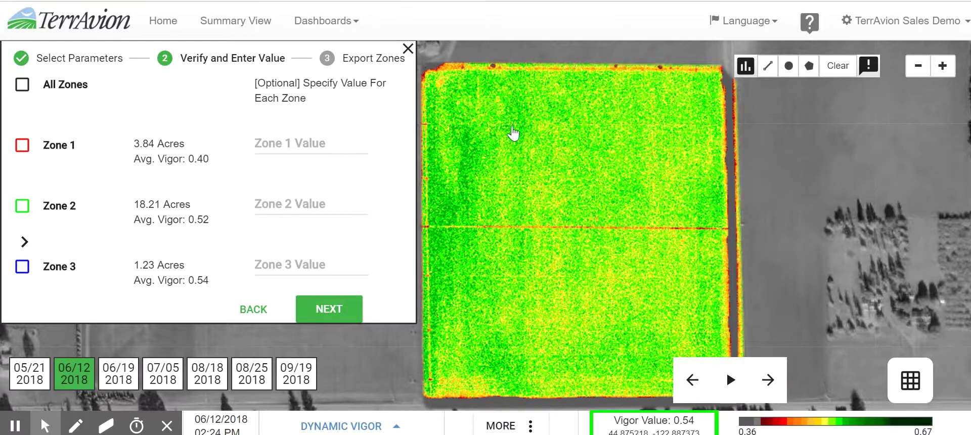
scroll(523, 136, up, 3)
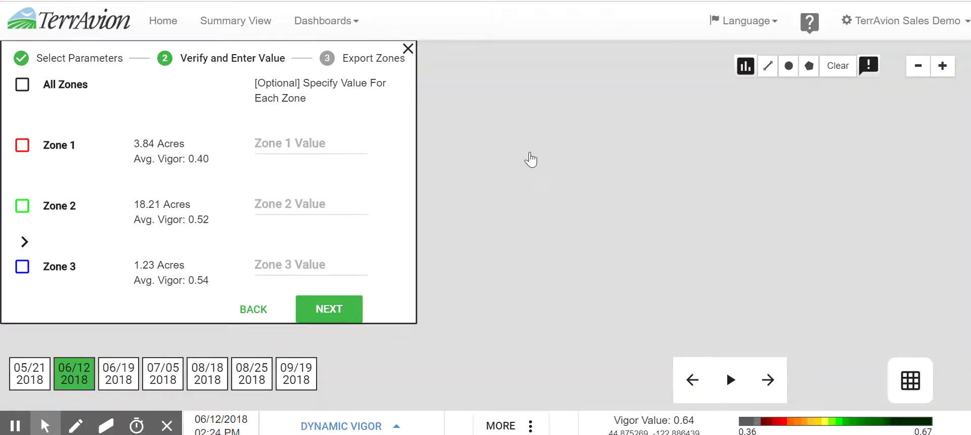
scroll(531, 159, up, 2)
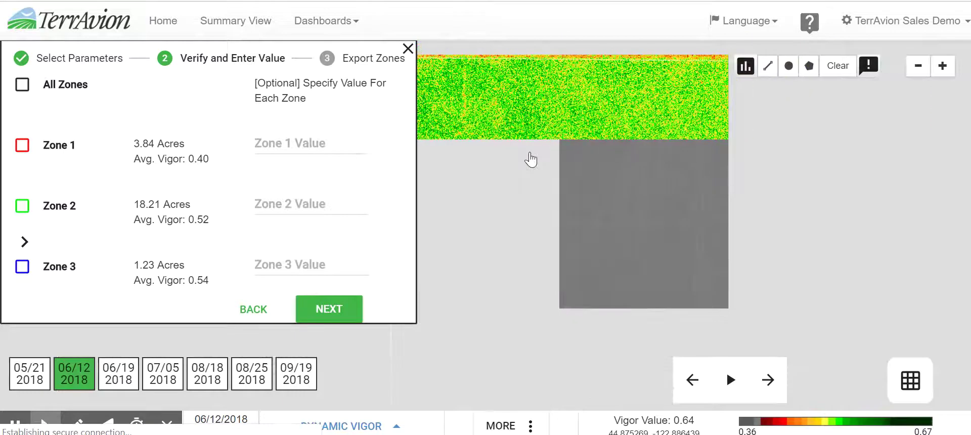
drag(542, 175, 542, 200)
click(87, 95)
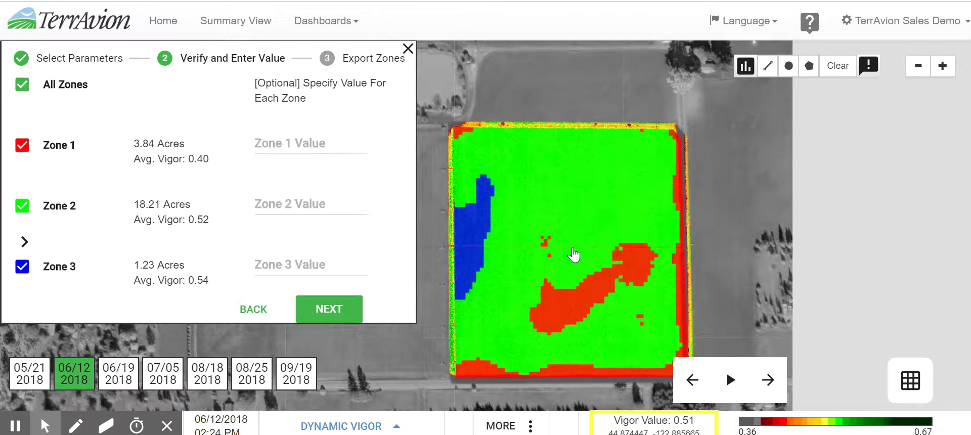
Inspect the calculated zones across the field and switch all zones off and on repeatedly to compare them with the vigor map
double_click(521, 226)
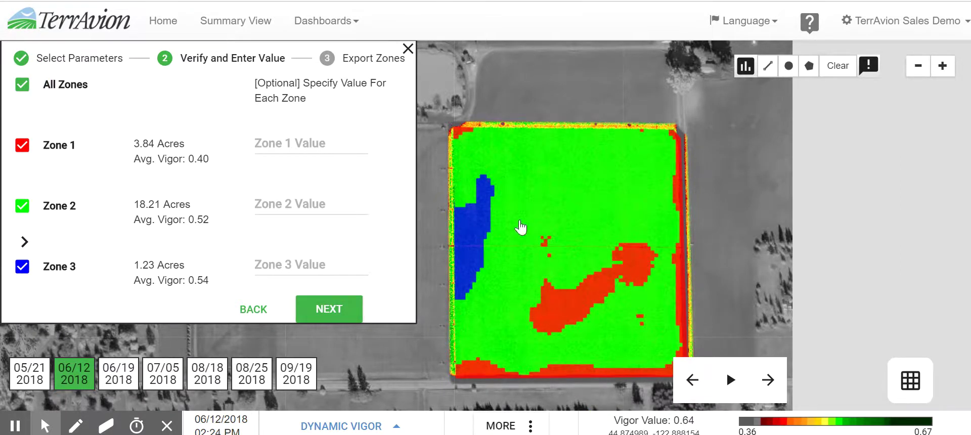
drag(581, 219, 580, 239)
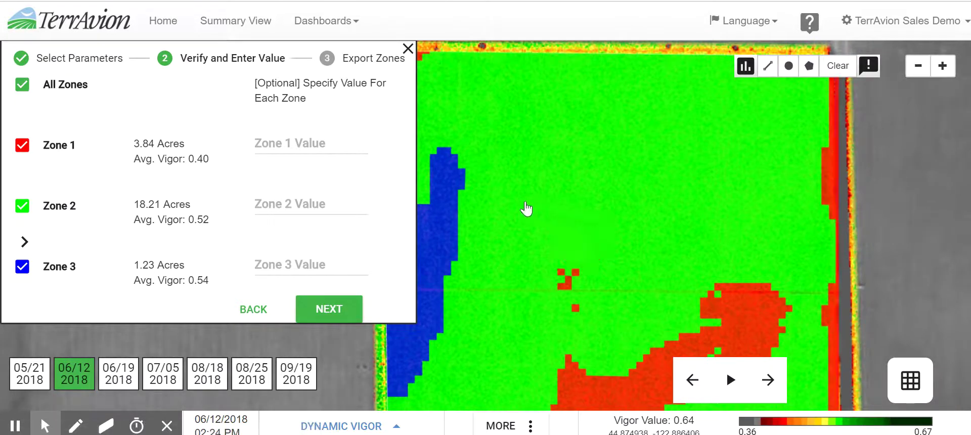
drag(579, 205, 570, 163)
scroll(539, 222, down, 2)
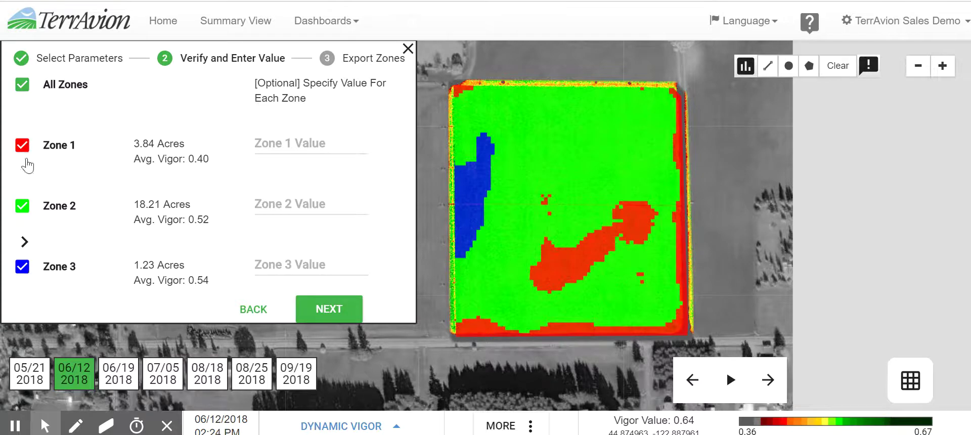
click(24, 89)
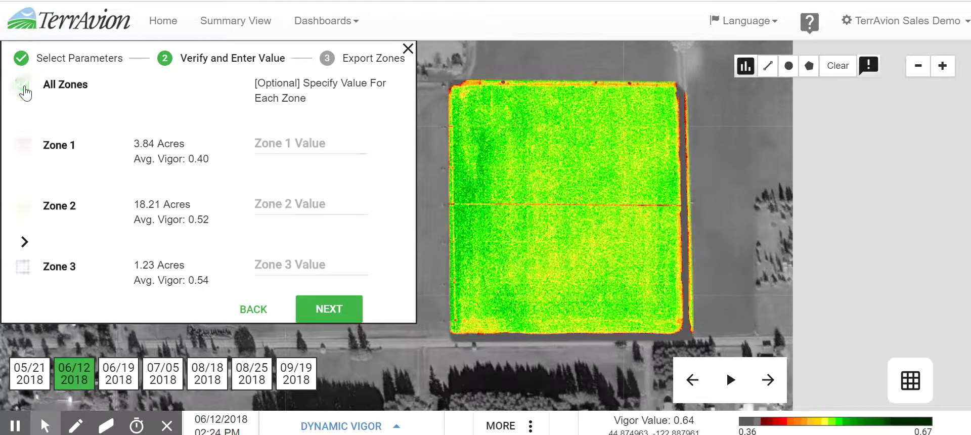
click(24, 91)
click(23, 91)
click(23, 91)
click(24, 92)
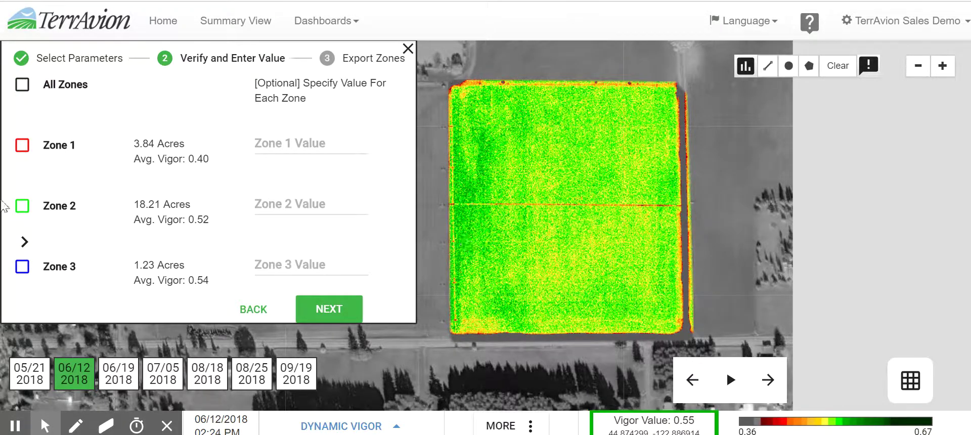
click(24, 87)
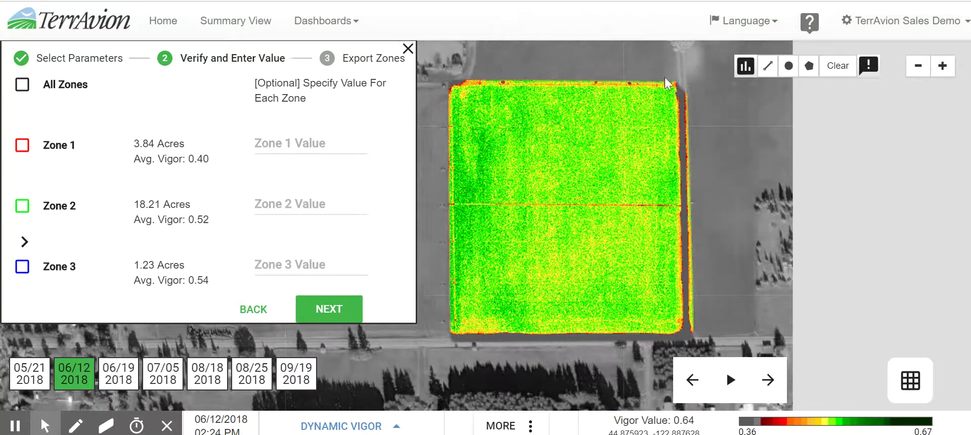
click(20, 91)
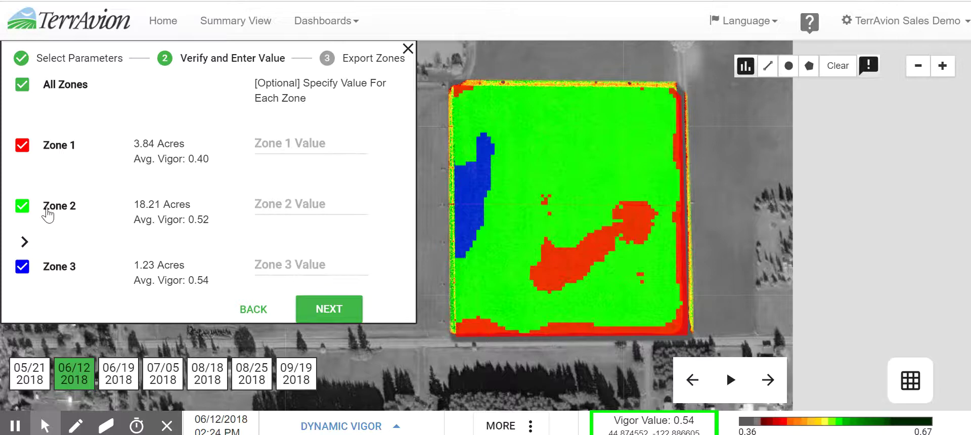
click(25, 86)
click(26, 87)
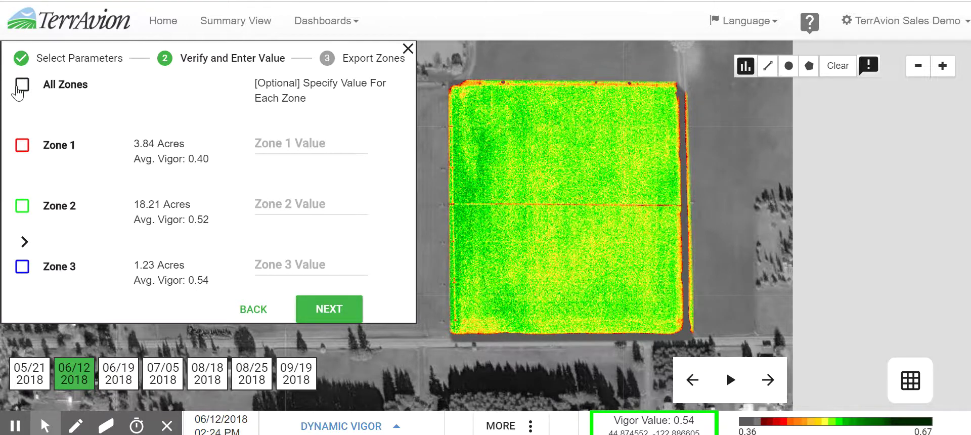
click(18, 89)
click(18, 89)
click(19, 89)
click(18, 89)
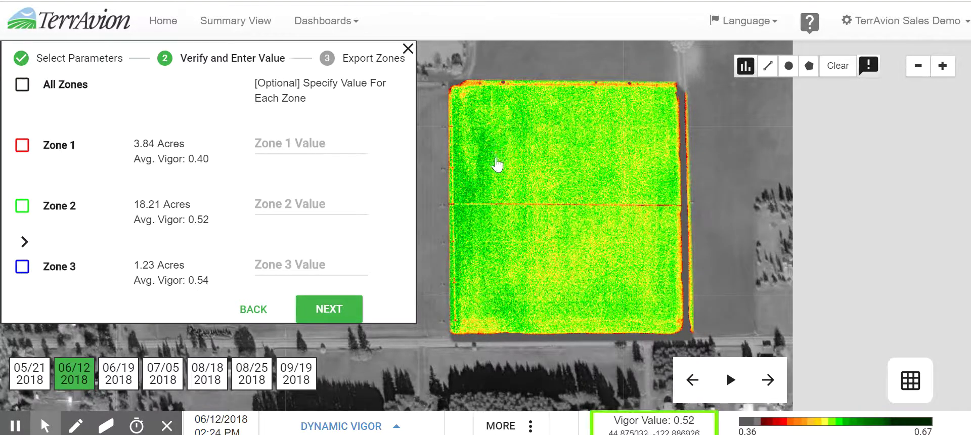
Expand the field list and show only Zone 3 over the vigor map
click(24, 242)
click(23, 270)
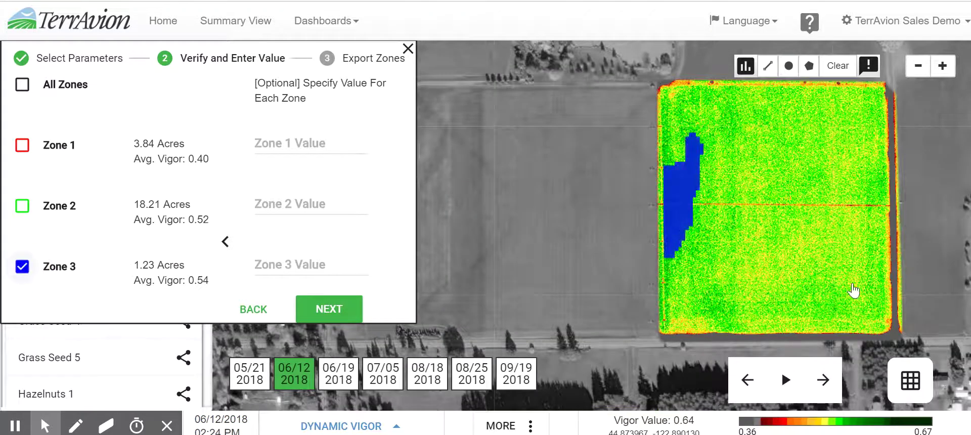
drag(809, 236, 603, 212)
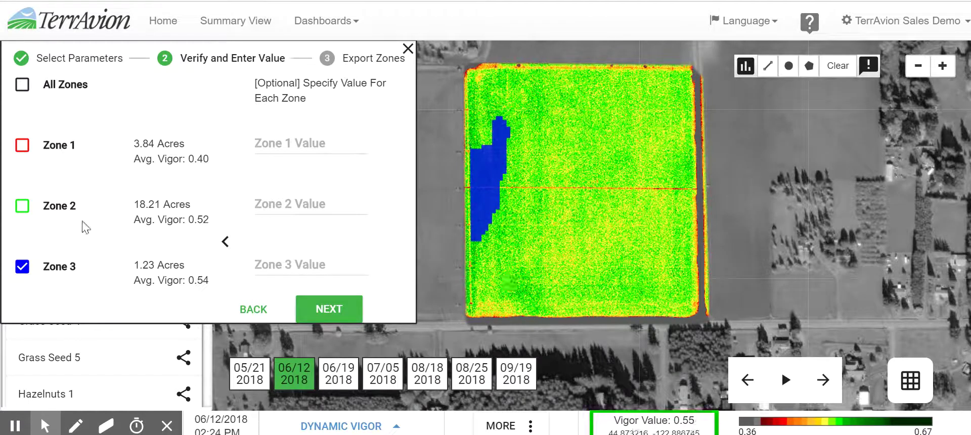
Switch Zone 1 on and off to compare it with the vigor map, and hide both Zone 1 and Zone 3
click(23, 146)
click(23, 146)
click(24, 146)
click(23, 146)
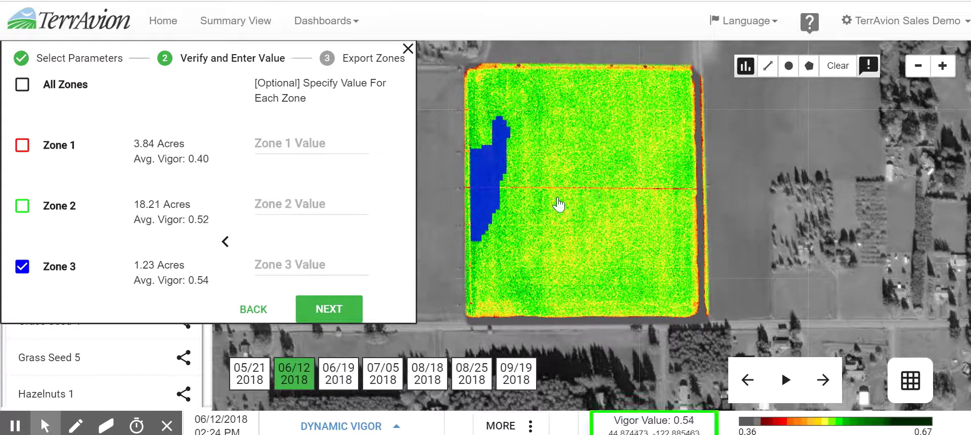
click(28, 152)
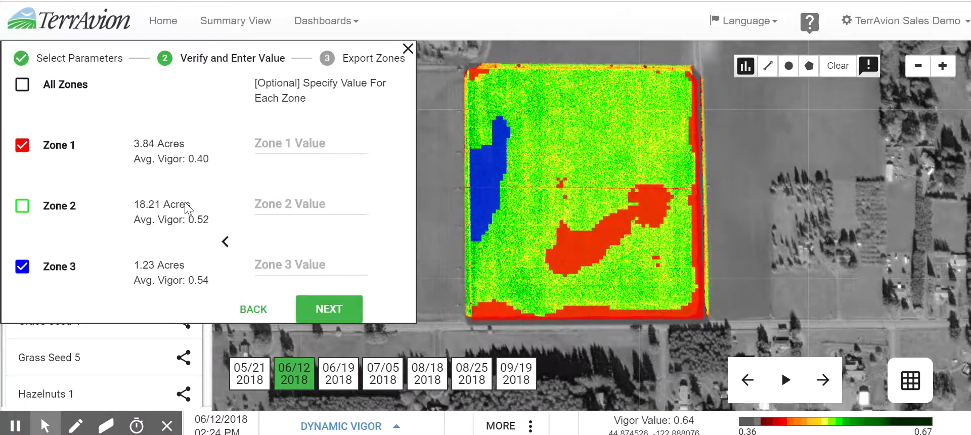
click(25, 146)
click(23, 266)
Return to the zone parameters, set the cutoffs to 0.522 and 0.529, and calculate the zones
click(241, 308)
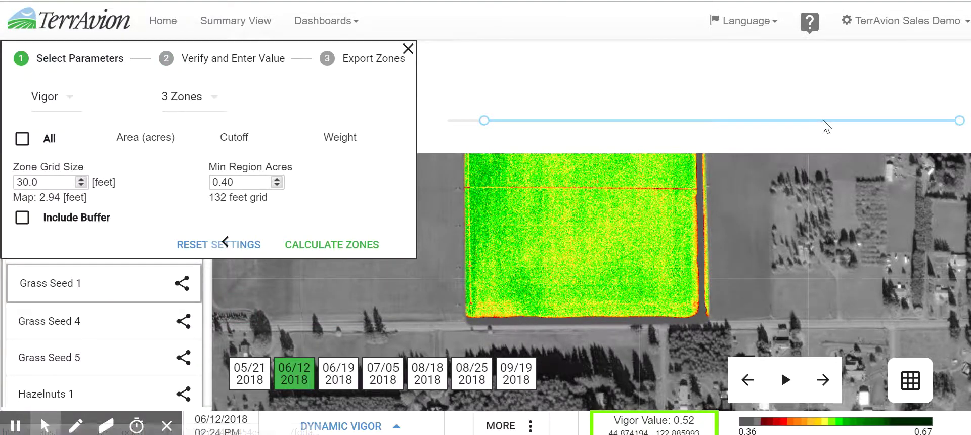
drag(722, 120, 720, 121)
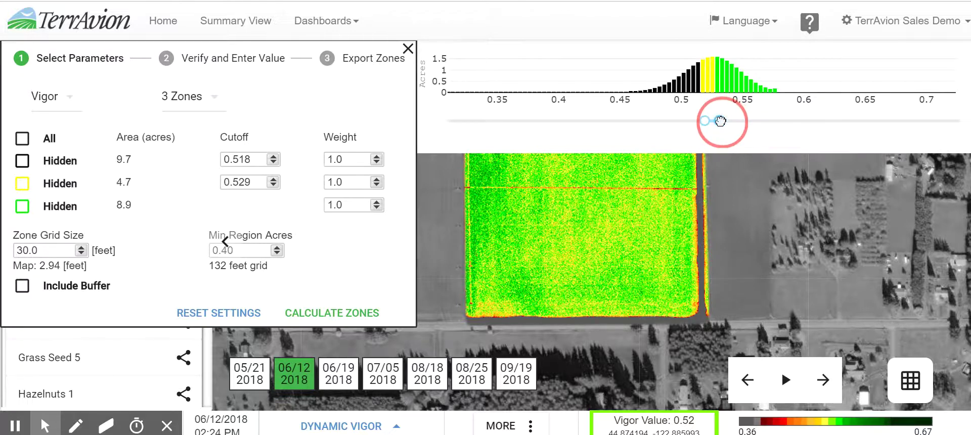
drag(703, 122, 707, 123)
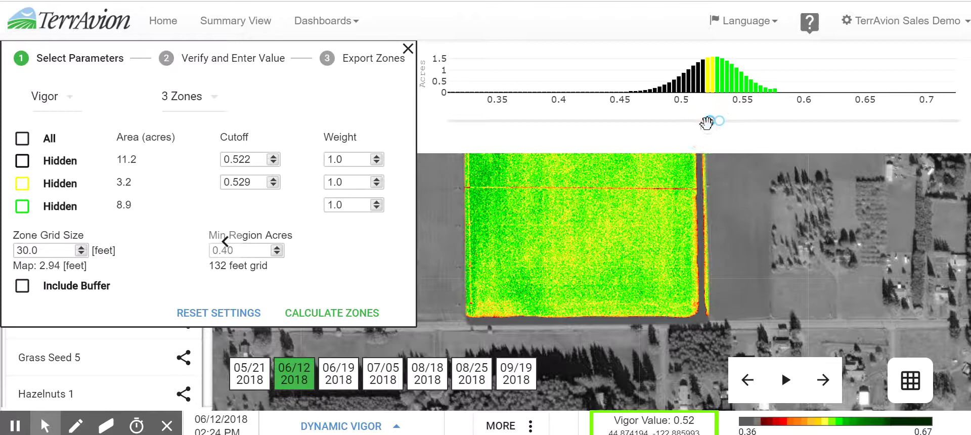
click(349, 317)
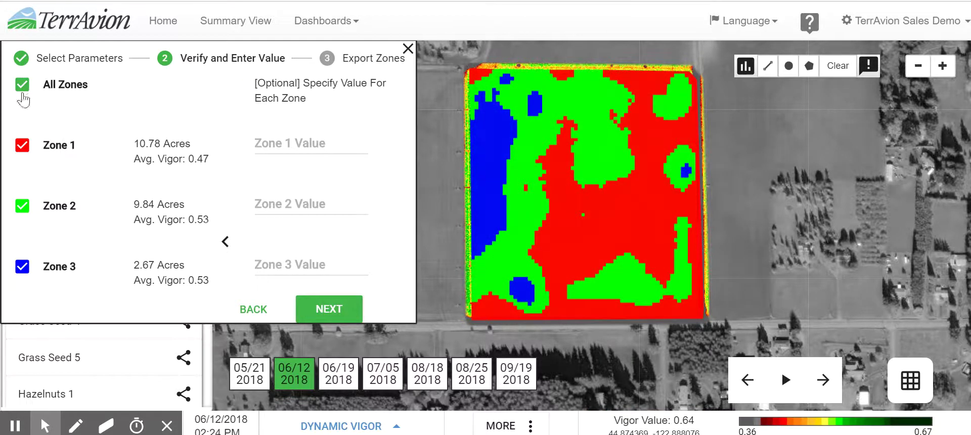
Switch all recalculated zones and Zone 1 off and on to check them against the vigor map, leaving every zone hidden
click(20, 89)
click(20, 88)
click(20, 88)
click(21, 89)
click(22, 88)
click(21, 87)
click(21, 87)
click(23, 146)
click(23, 145)
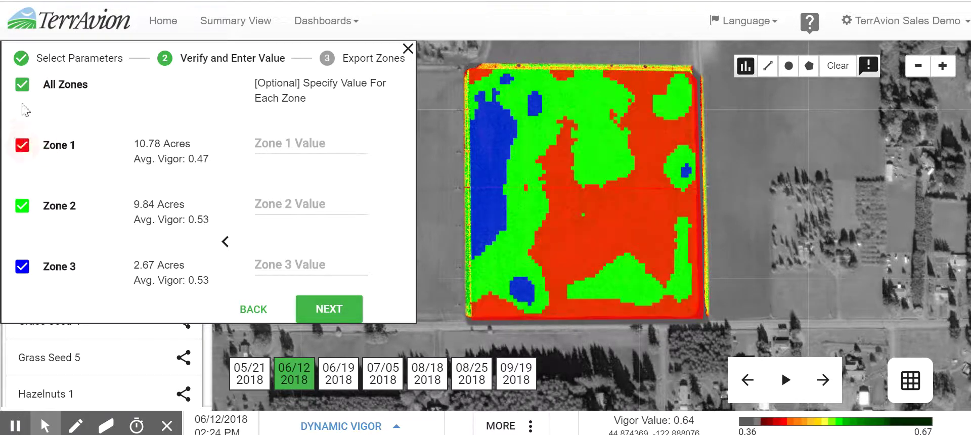
click(22, 85)
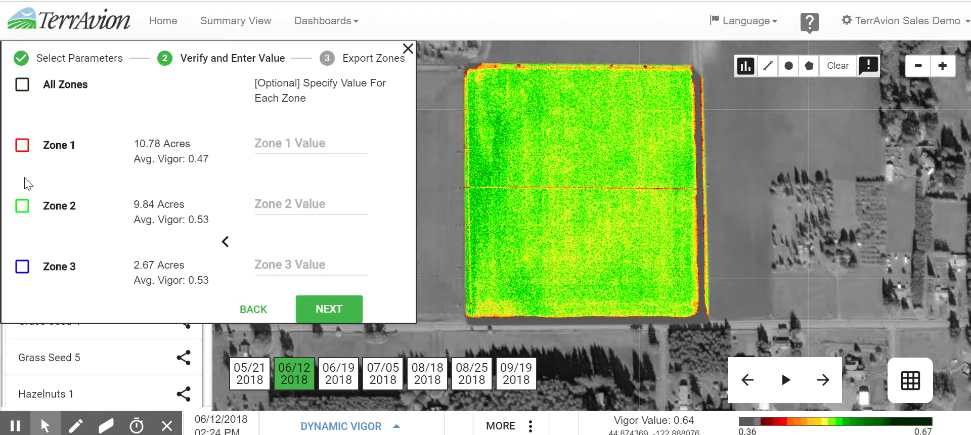
Show and hide Zone 3 alone to check its areas against the vigor map, and display all zones again
click(26, 269)
click(26, 269)
click(27, 273)
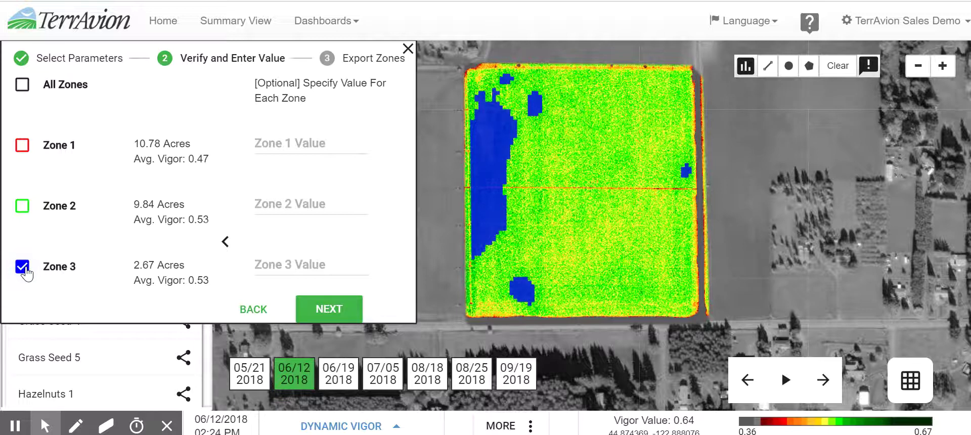
click(27, 273)
click(27, 273)
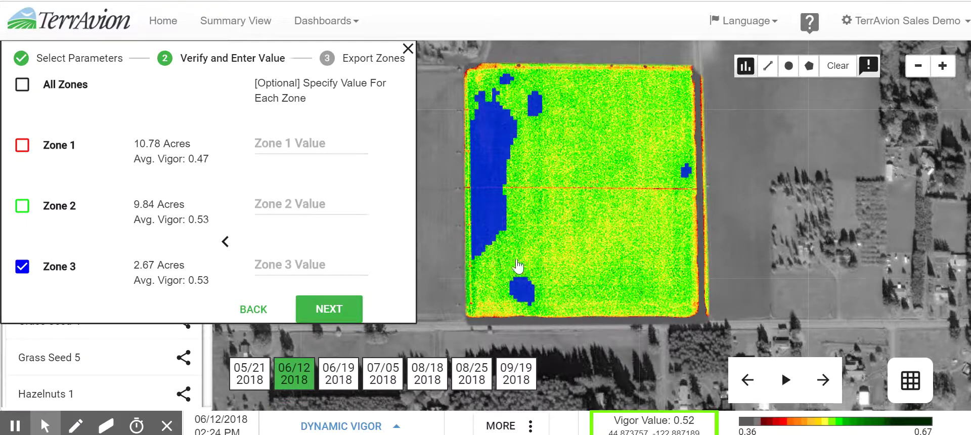
click(23, 86)
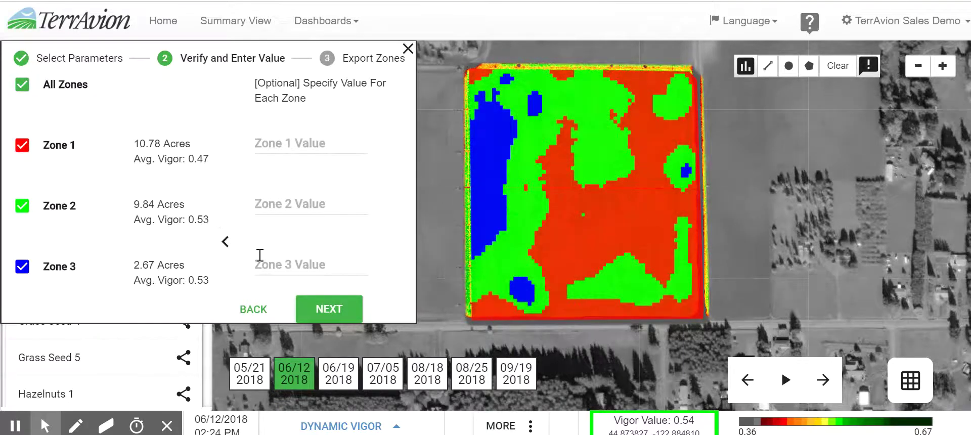
Return to the zone parameters, lower the upper cutoff to 0.525, and calculate the zones
click(254, 311)
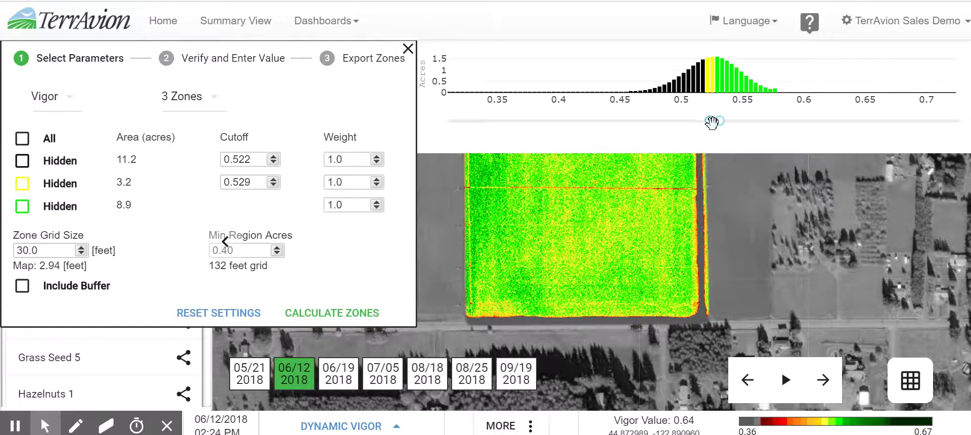
drag(720, 121, 713, 124)
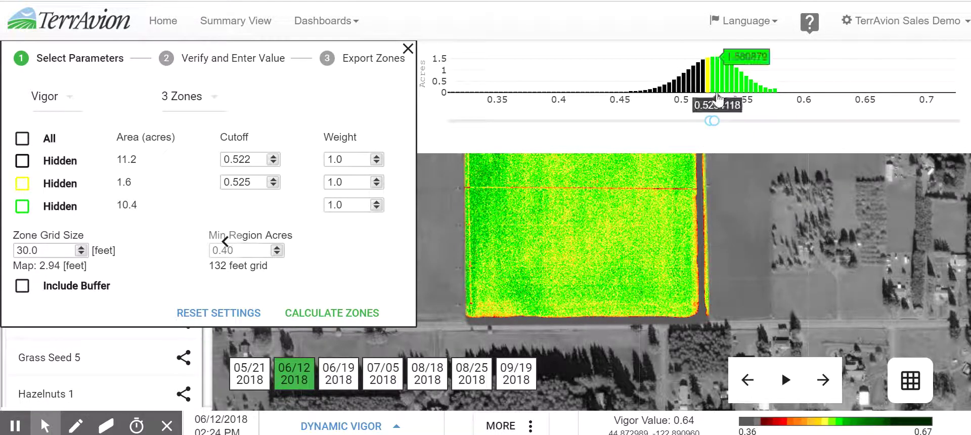
click(328, 313)
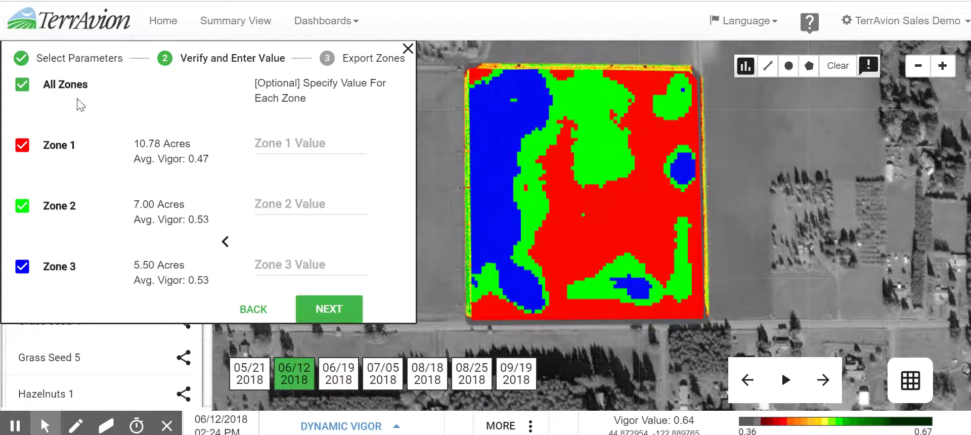
Switch all zones from the new calculation off and on to compare them with the vigor map, leaving them hidden
click(27, 87)
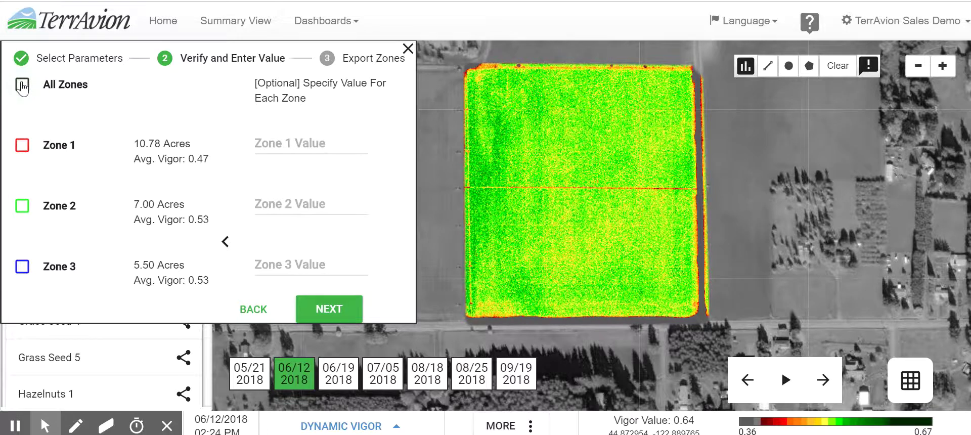
click(22, 87)
click(22, 87)
click(22, 87)
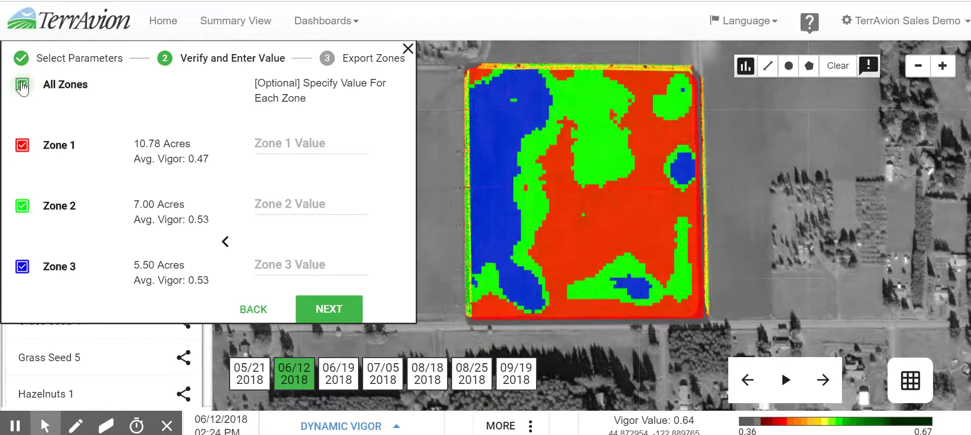
click(22, 87)
click(22, 87)
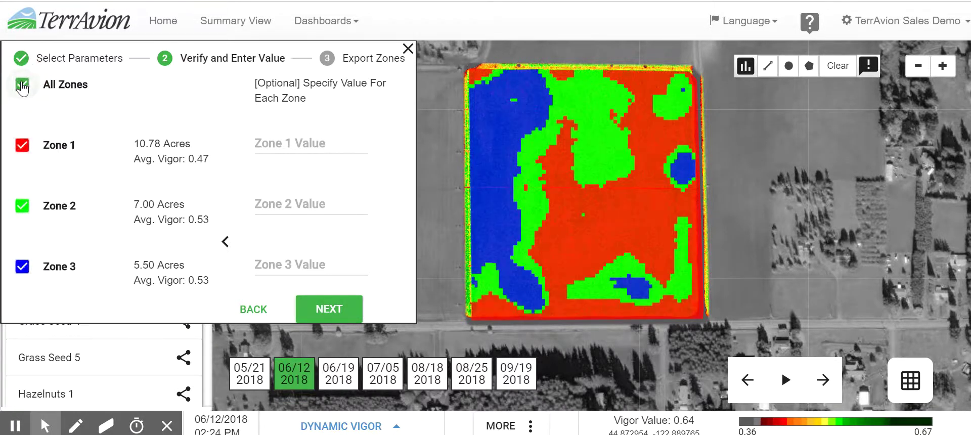
click(22, 88)
click(21, 87)
click(22, 86)
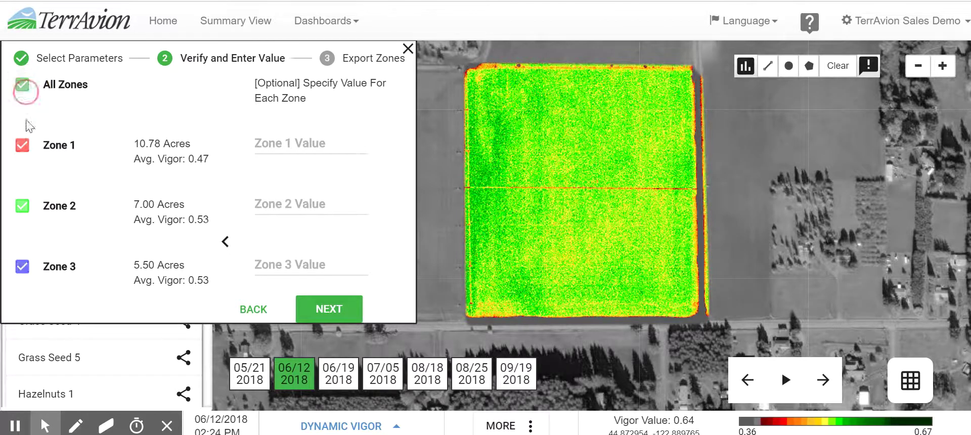
Switch Zone 3 alone on and off to compare its enlarged areas with the high-vigor parts of the field
click(23, 267)
click(23, 267)
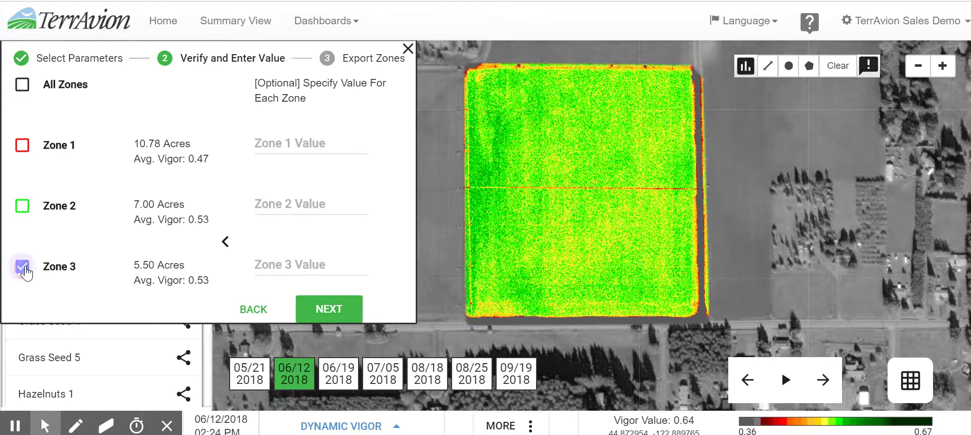
click(23, 267)
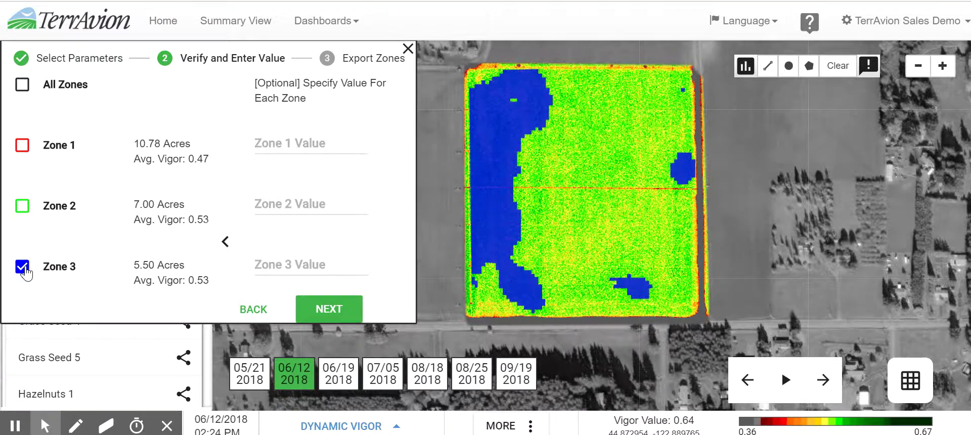
click(24, 267)
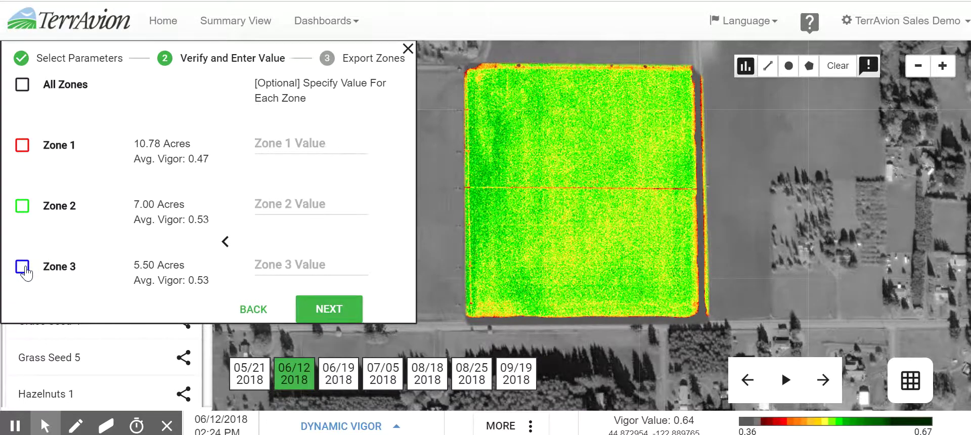
click(24, 267)
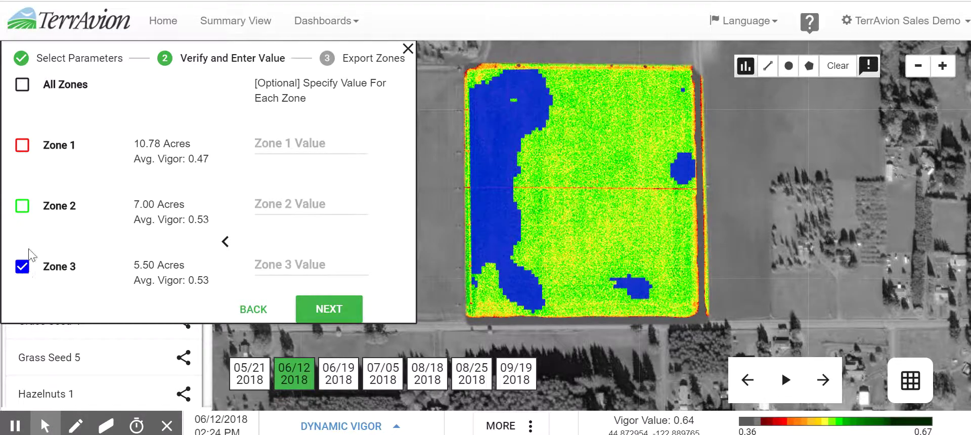
Hide Zone 3 and switch Zone 1 on and off to compare it with the low-vigor parts of the field
click(23, 267)
click(23, 146)
click(24, 146)
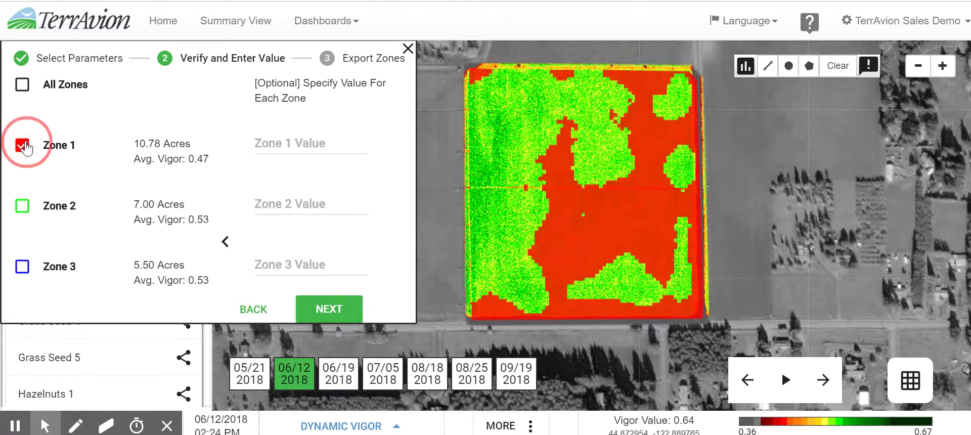
click(23, 146)
click(24, 146)
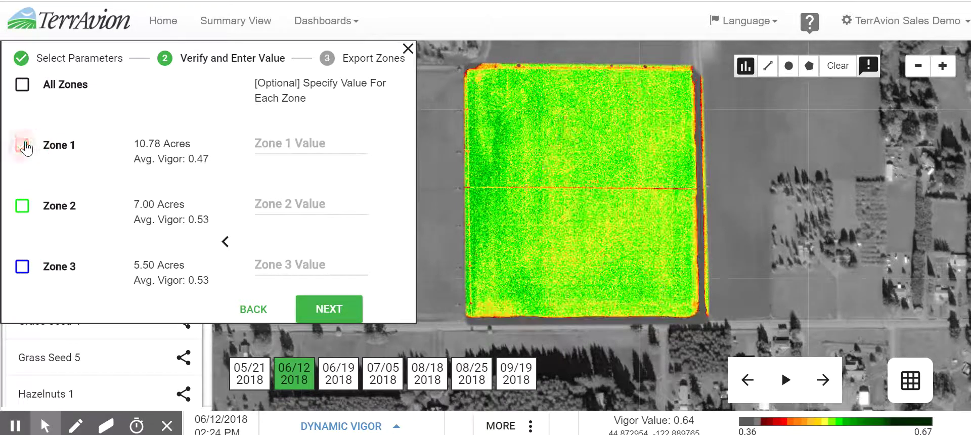
Switch all zones on and off over the vigor map, and show Zone 3 alone to check its coverage
click(23, 85)
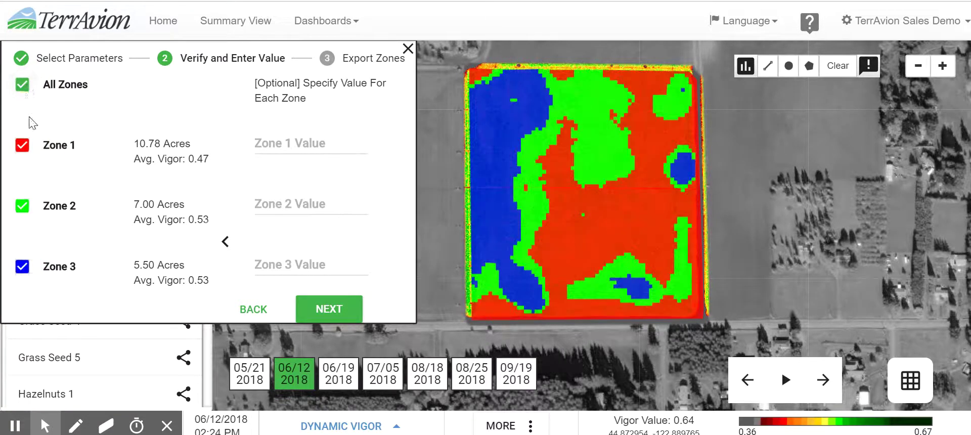
click(22, 89)
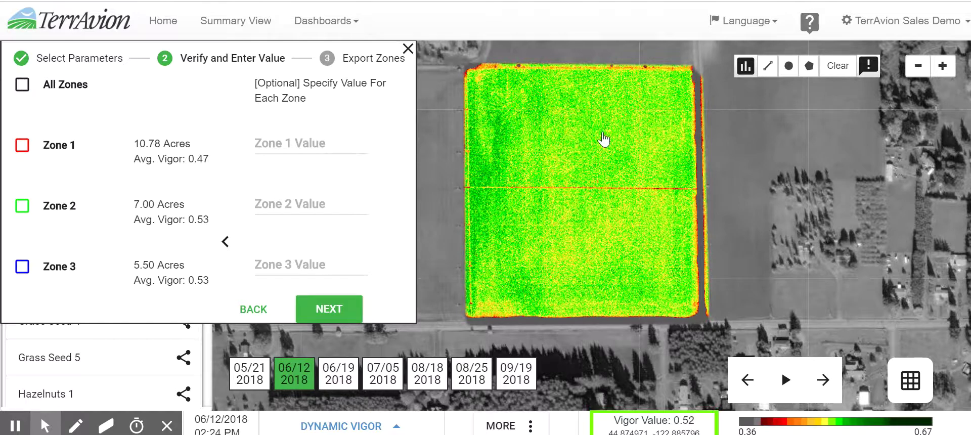
click(25, 89)
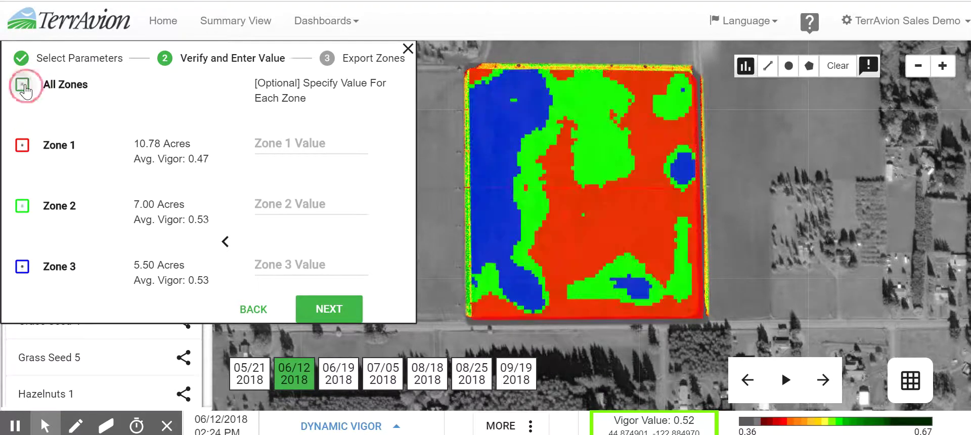
click(25, 89)
click(21, 257)
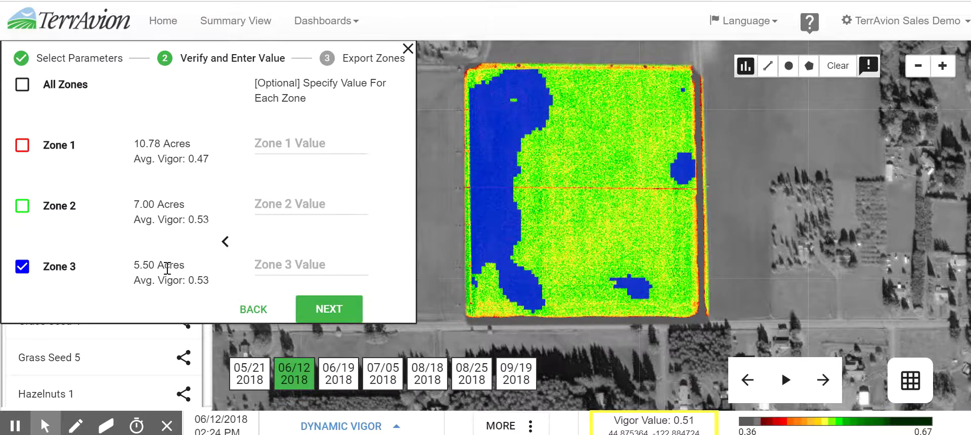
Return to the zone parameters, lower the cutoffs to 0.518 and 0.522, and calculate the zones
click(253, 307)
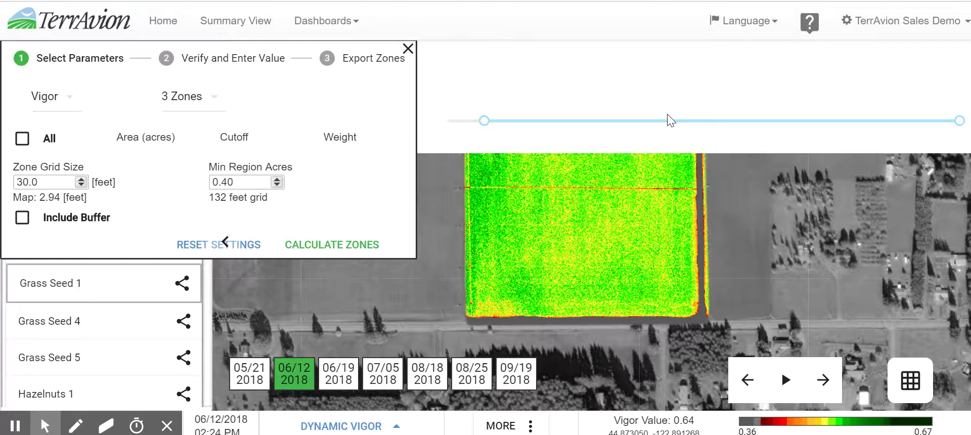
click(707, 122)
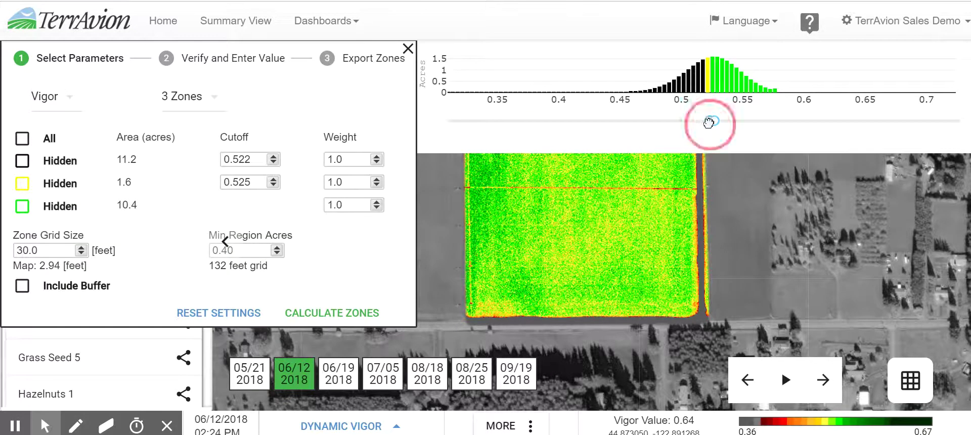
drag(707, 123, 704, 122)
click(714, 121)
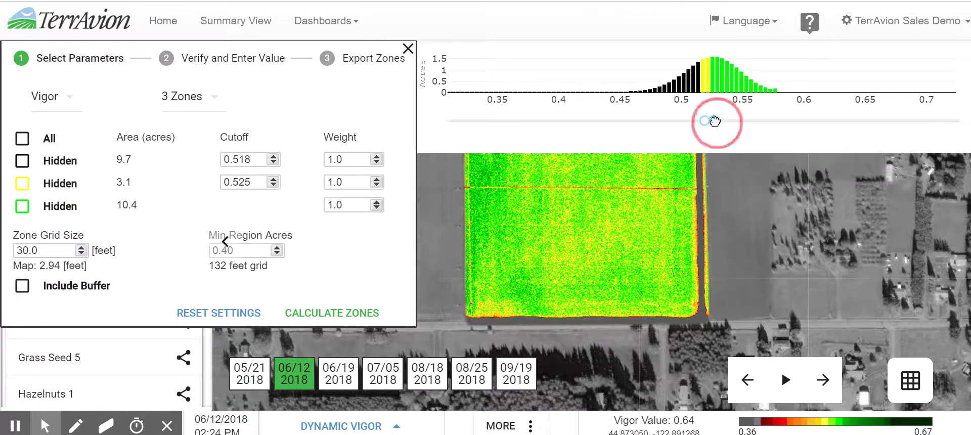
drag(712, 121, 705, 121)
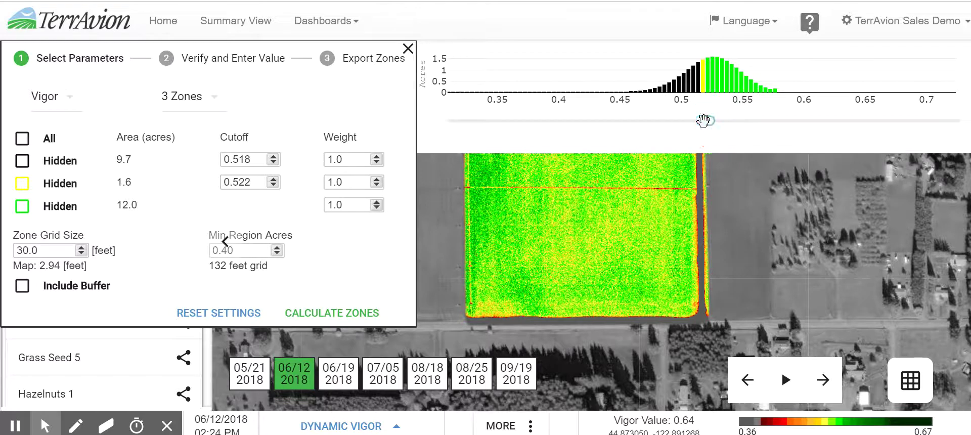
click(347, 311)
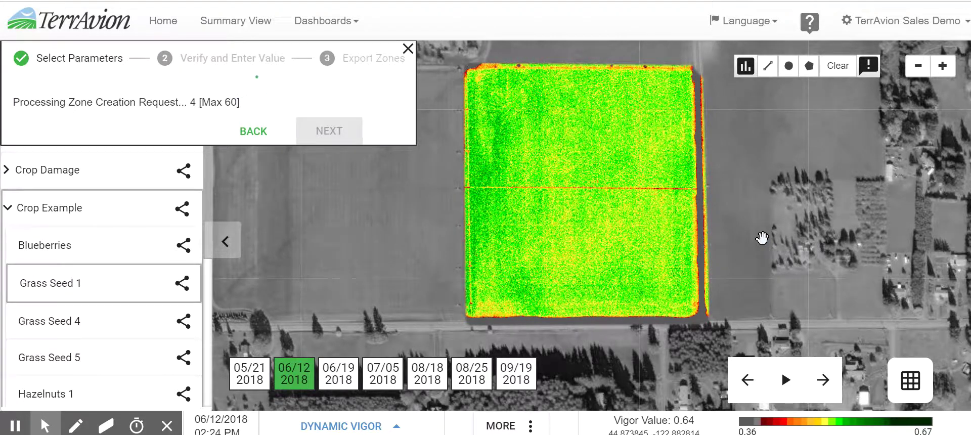
Switch all recalculated zones on and off repeatedly to compare them with the vigor map, leaving them shown
click(22, 84)
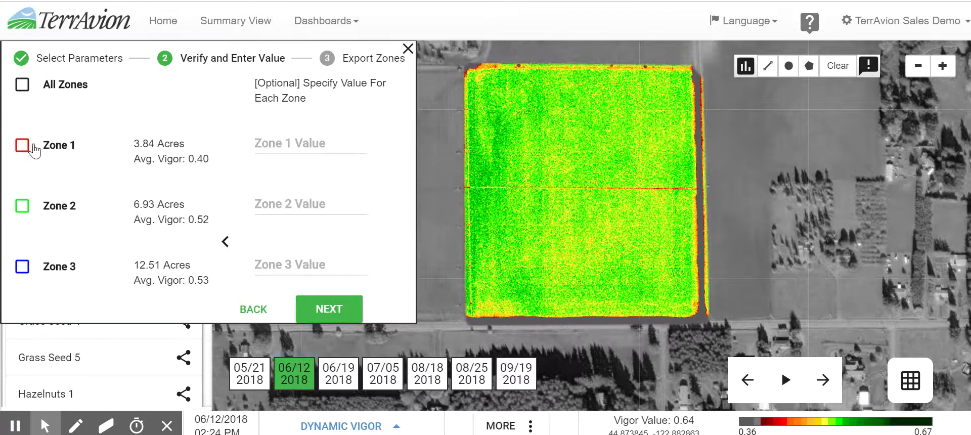
click(23, 87)
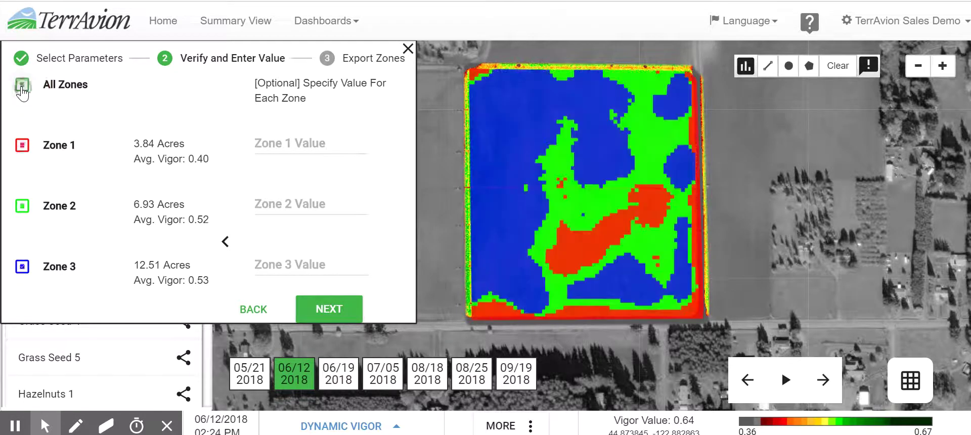
click(22, 87)
click(22, 86)
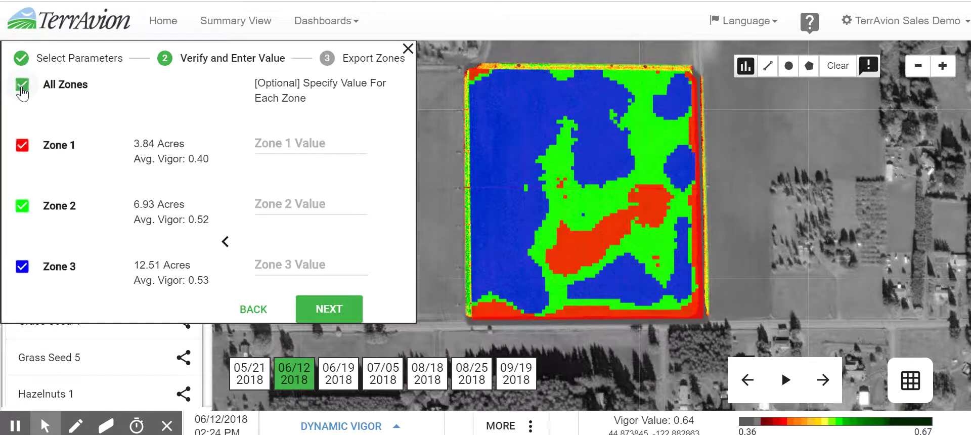
click(23, 85)
click(22, 87)
click(22, 87)
click(22, 87)
click(23, 87)
click(23, 87)
click(22, 87)
click(22, 87)
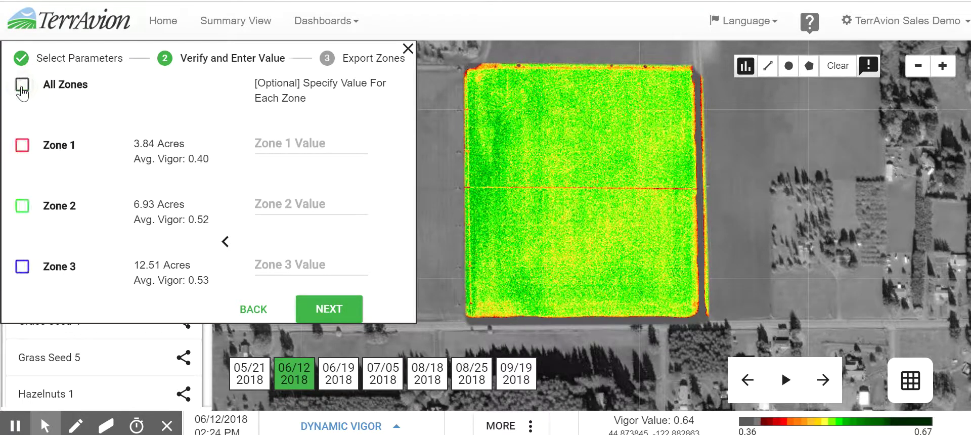
click(23, 88)
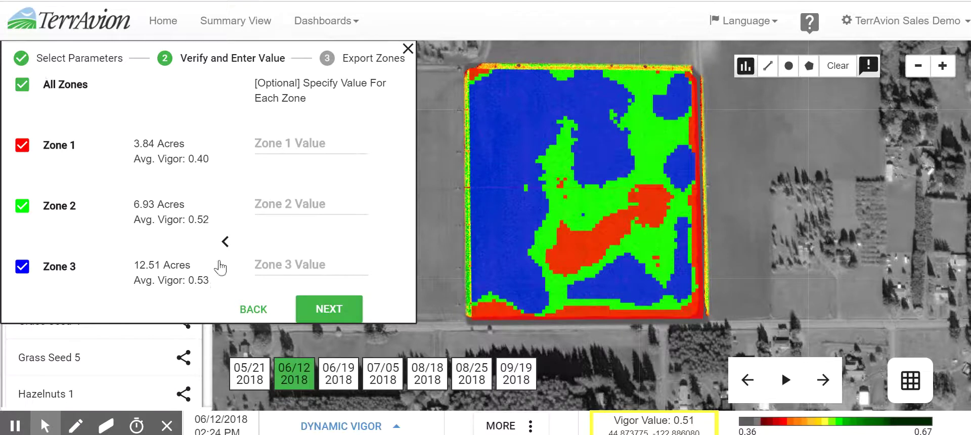
Set the zone cutoffs to 0.522 and 0.525 and the highest zone's weight to 2.0, calculate, and check the zones against the vigor map
click(259, 310)
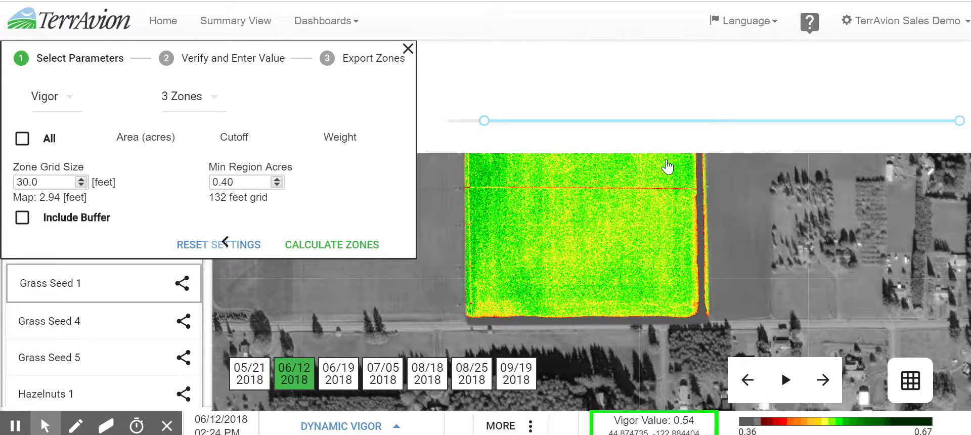
click(710, 120)
drag(710, 121, 708, 122)
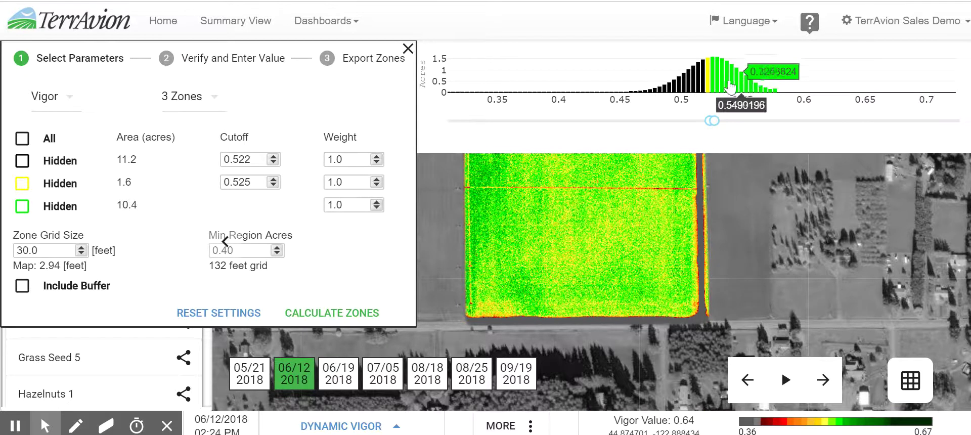
click(376, 202)
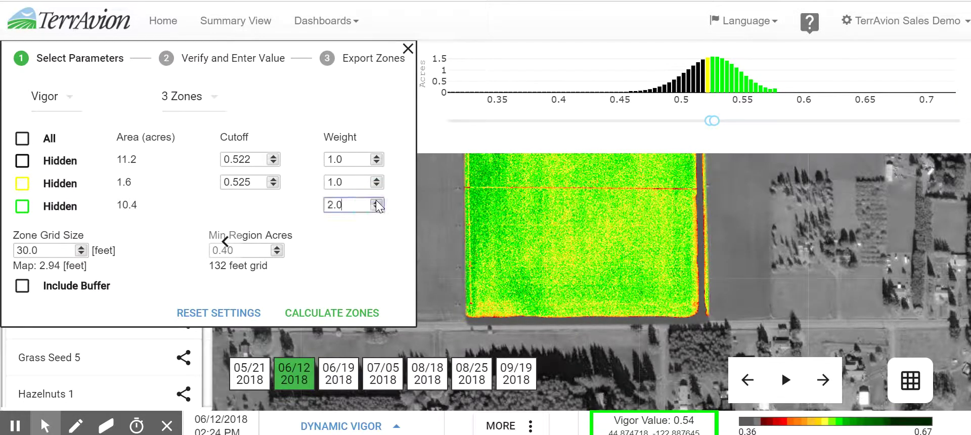
click(341, 312)
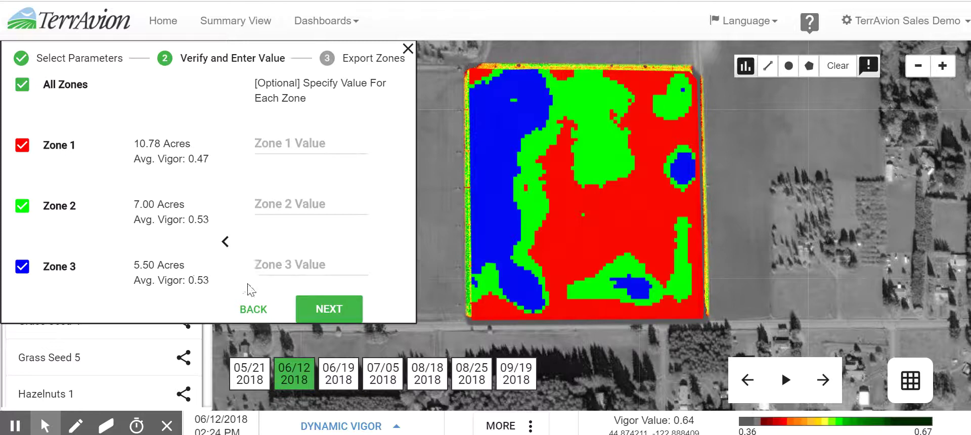
click(21, 91)
click(22, 91)
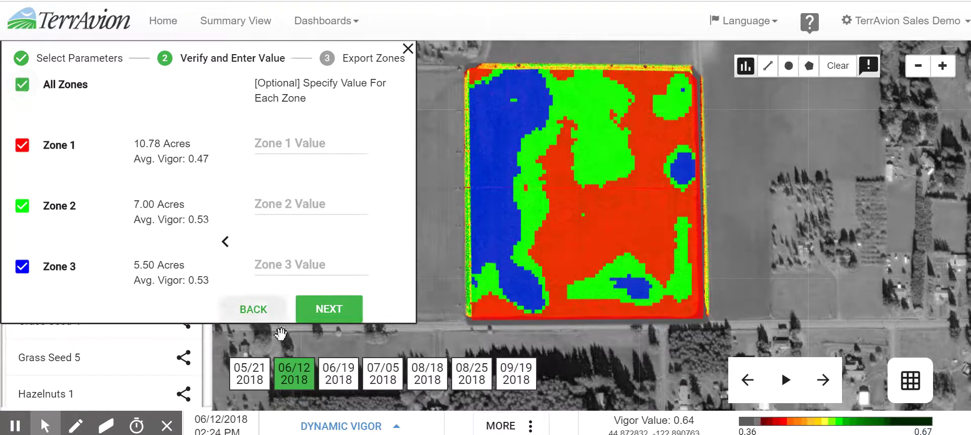
Return to the zone parameters, raise the highest zone's weight by one more increment, and recalculate the zones
click(255, 306)
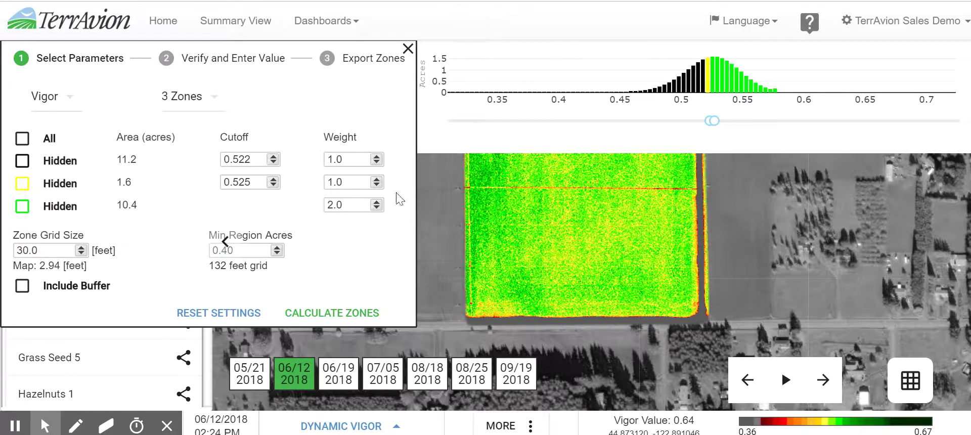
click(376, 202)
click(312, 310)
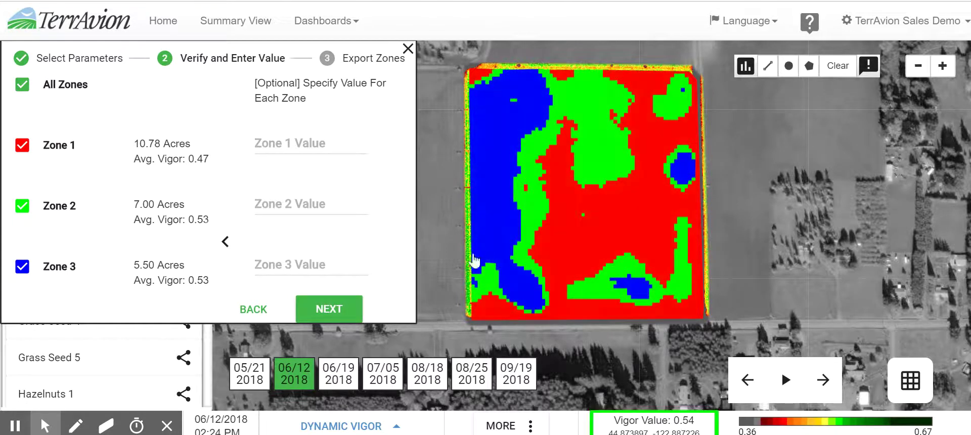
Compare all zones, Zone 3 alone, and Zone 1 alone with the vigor map, and show all zones again
click(22, 86)
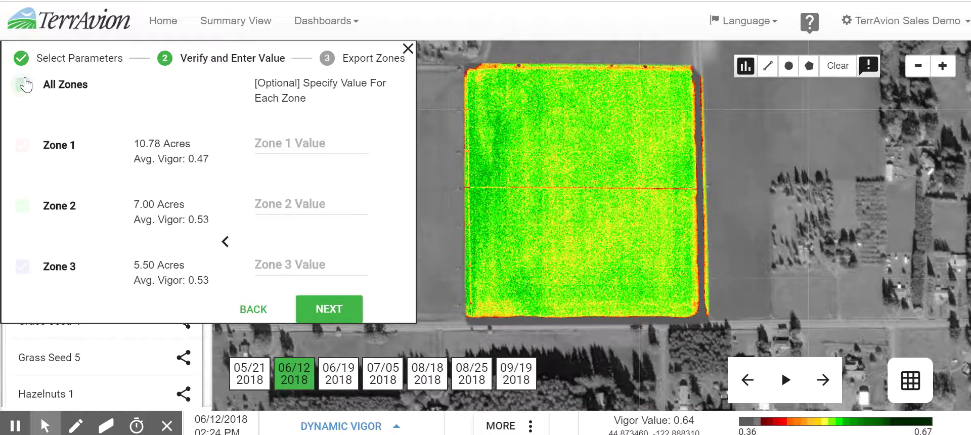
click(22, 87)
click(22, 86)
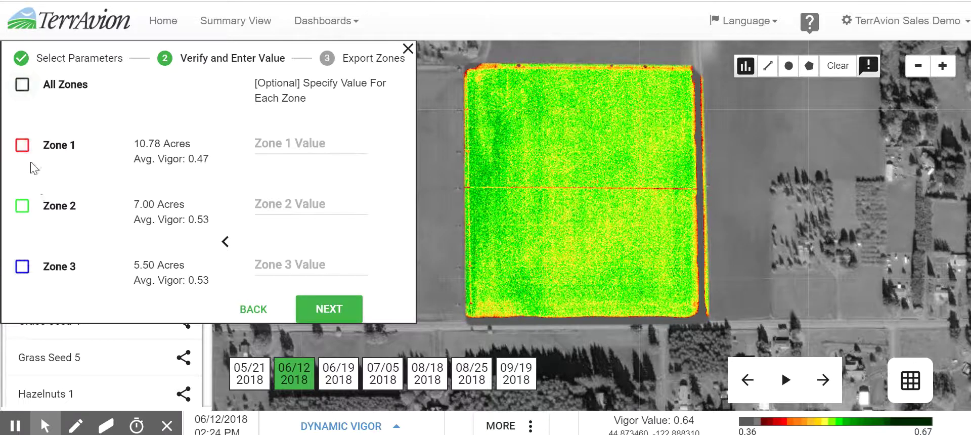
click(23, 267)
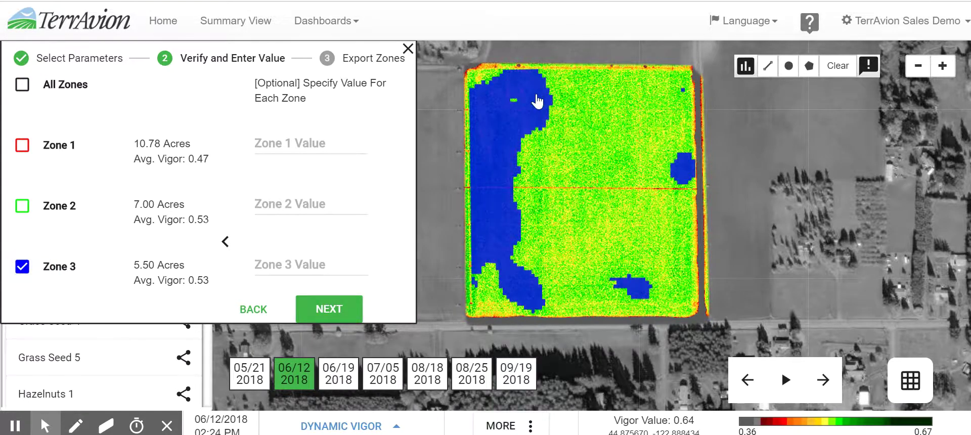
click(24, 267)
click(24, 146)
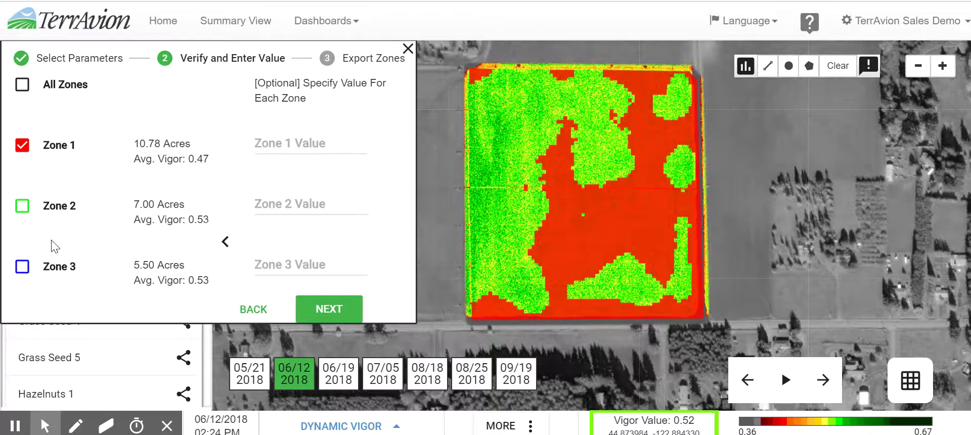
click(21, 147)
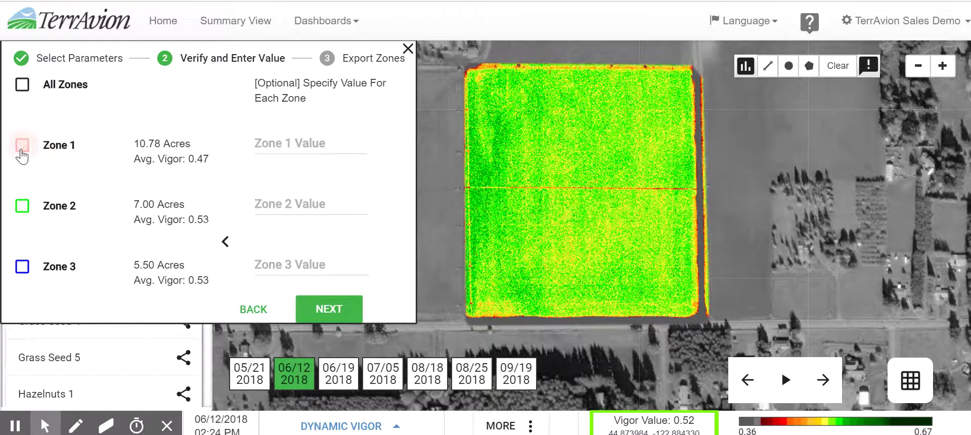
click(25, 87)
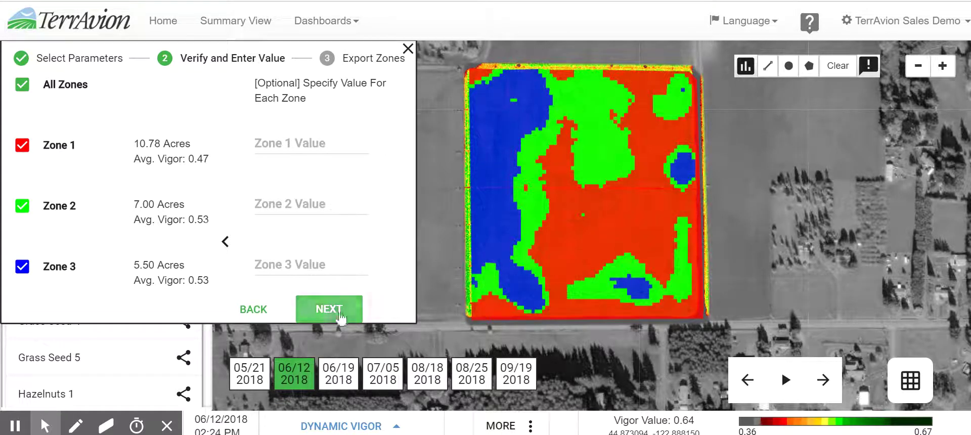
Enter the zone values: 15% for Zone 1, 30% for Zone 2, and 60% for Zone 3
click(301, 149)
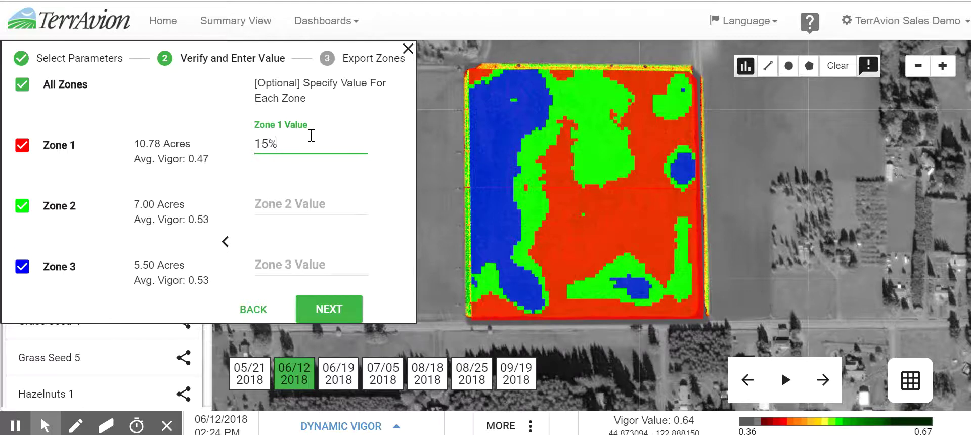
click(277, 193)
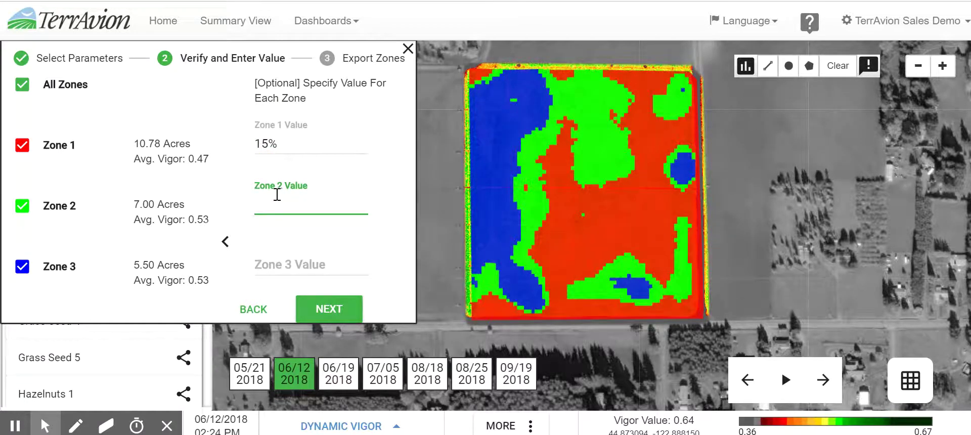
text(30)
click(311, 258)
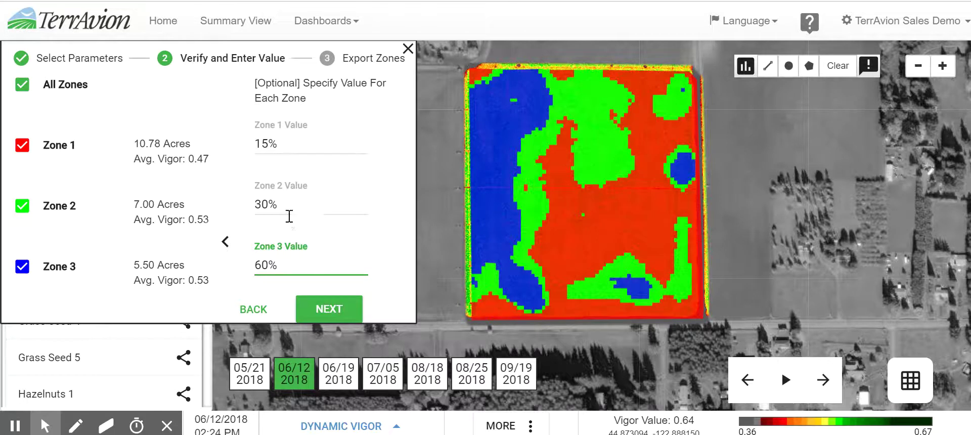
Proceed to the zone export, include the vigor value, and export Crop Example_Grass Seed 1 as a zipped shapefile
click(331, 315)
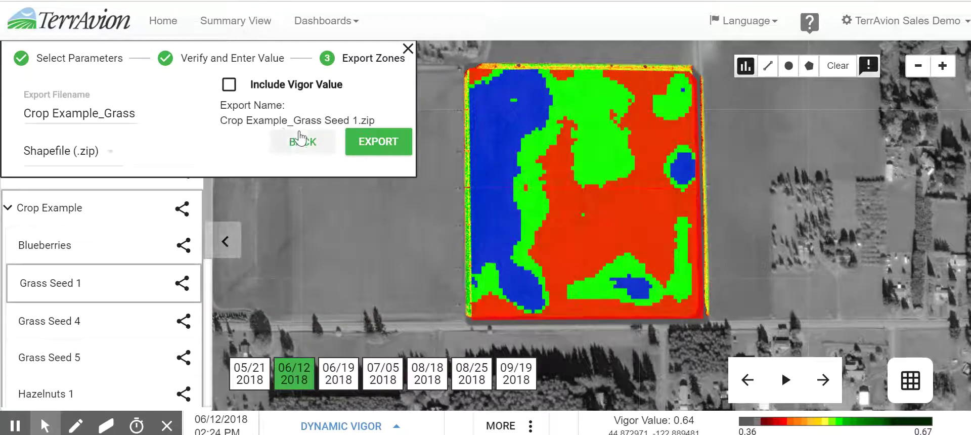
click(391, 143)
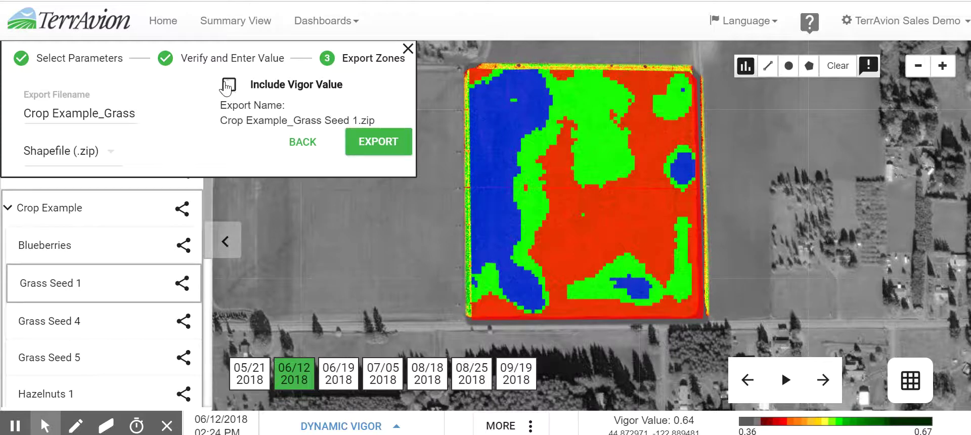
click(229, 87)
click(384, 138)
click(387, 143)
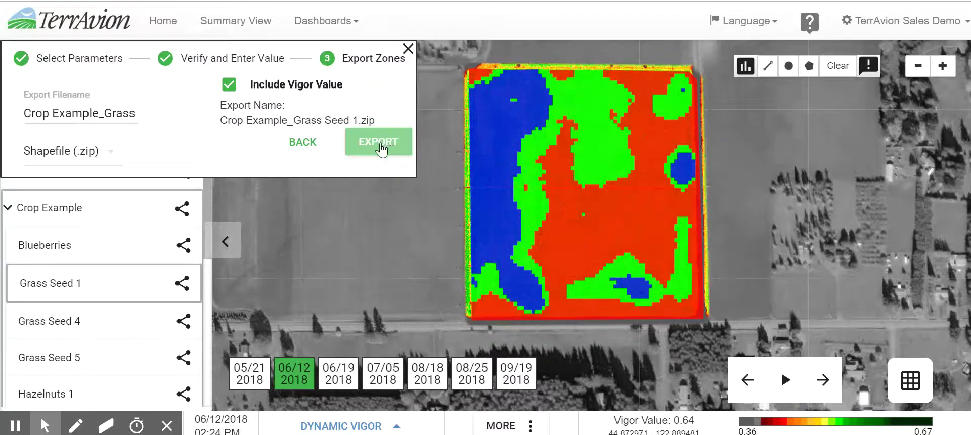